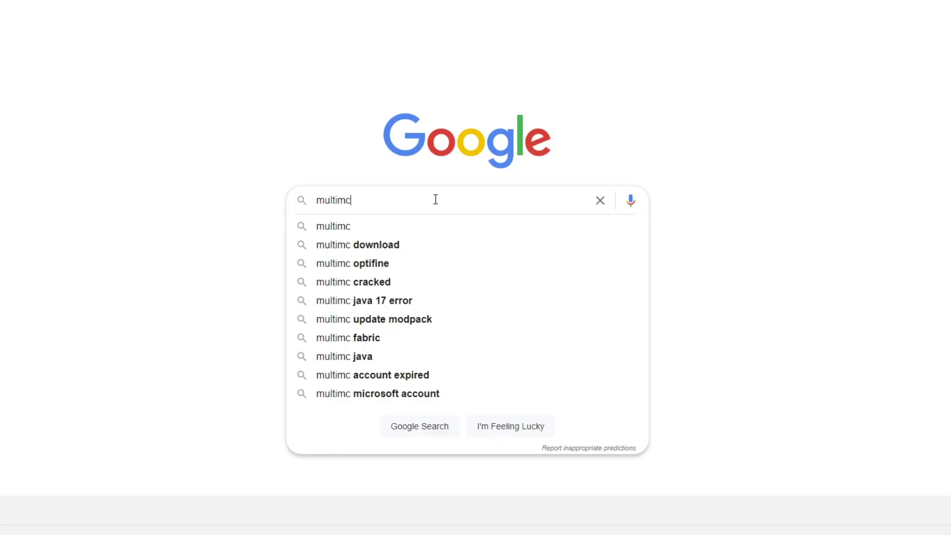
# - Search Google for "multimc download" and open the MultiMC website from the results
pyautogui.press('Down')
pyautogui.press('Down')
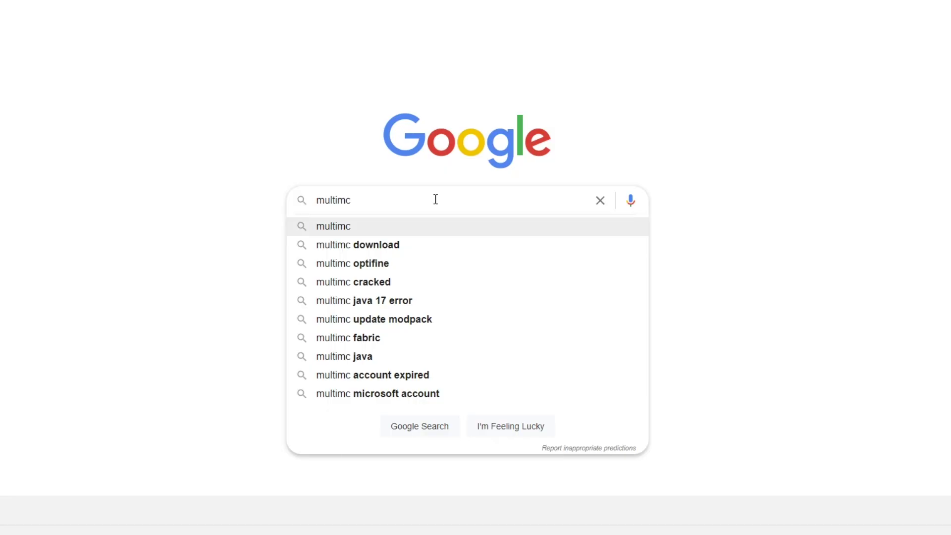
pyautogui.press('Return')
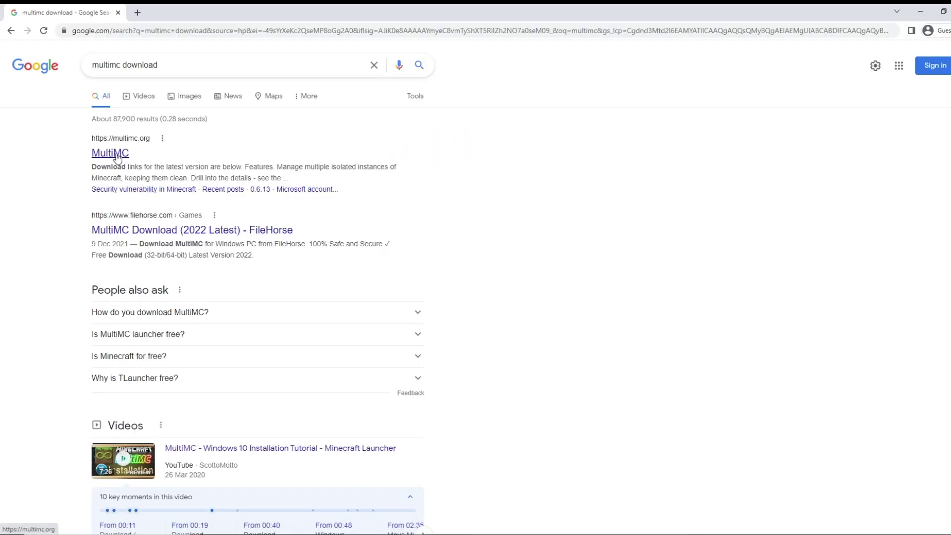
pyautogui.click(117, 158)
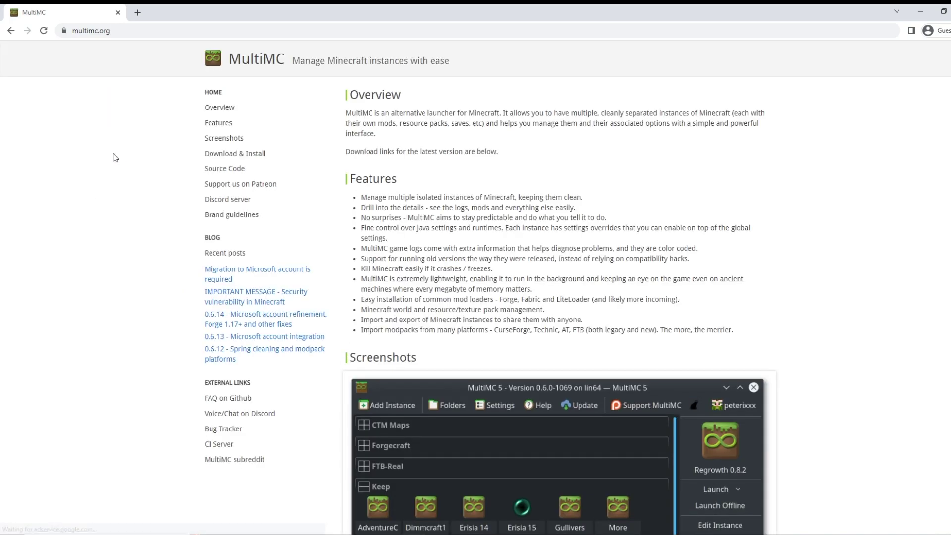
# - Download the Windows (32/64-bit) build of MultiMC and extract the archive's MultiMC folder to the desktop
pyautogui.click(229, 154)
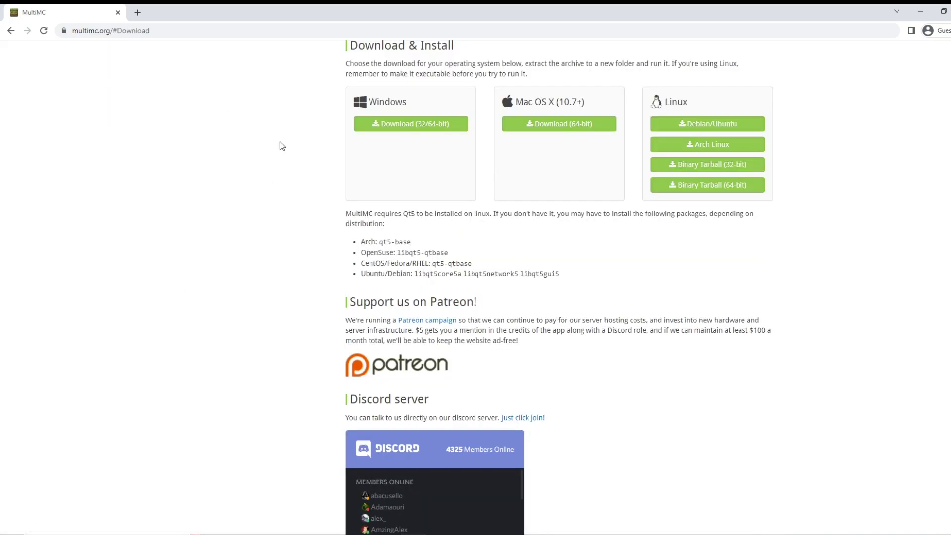
pyautogui.click(418, 124)
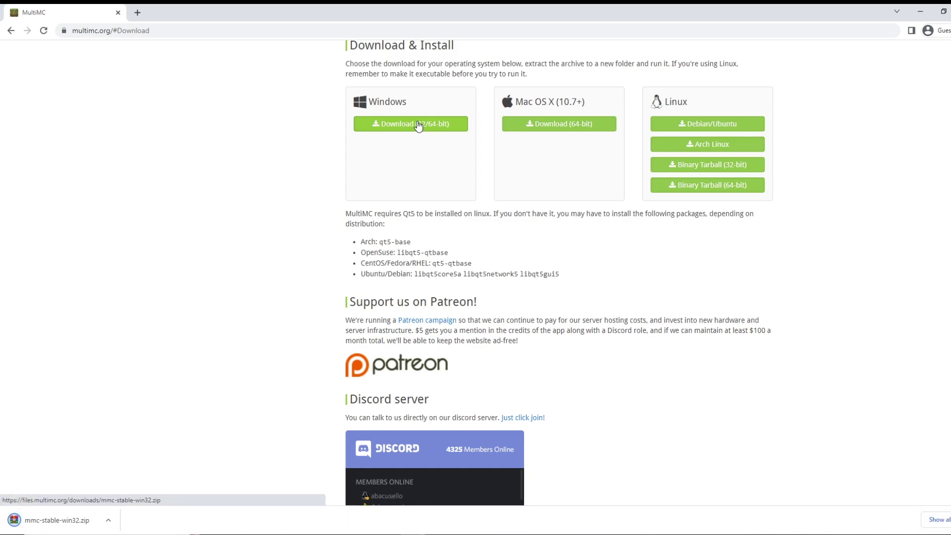
pyautogui.click(75, 525)
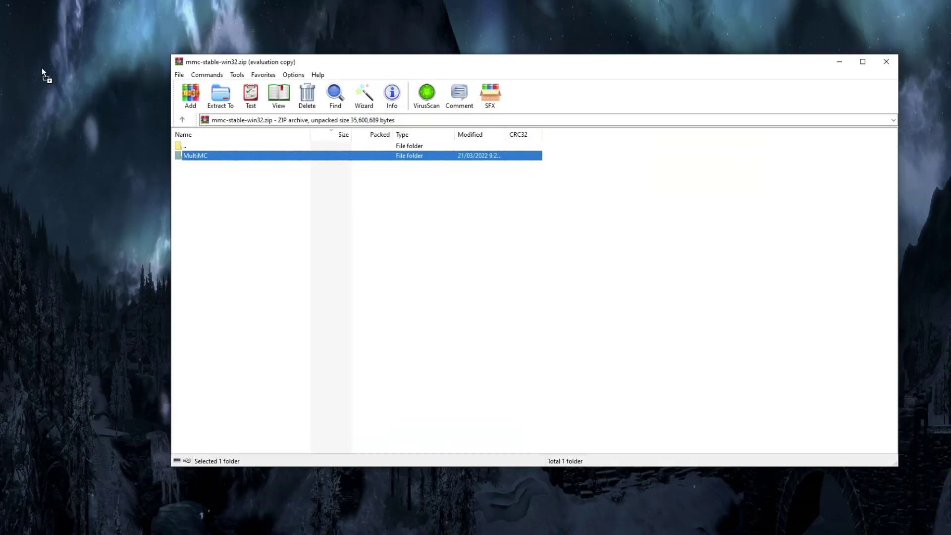
pyautogui.moveTo(41, 68); pyautogui.dragTo(9, 23)
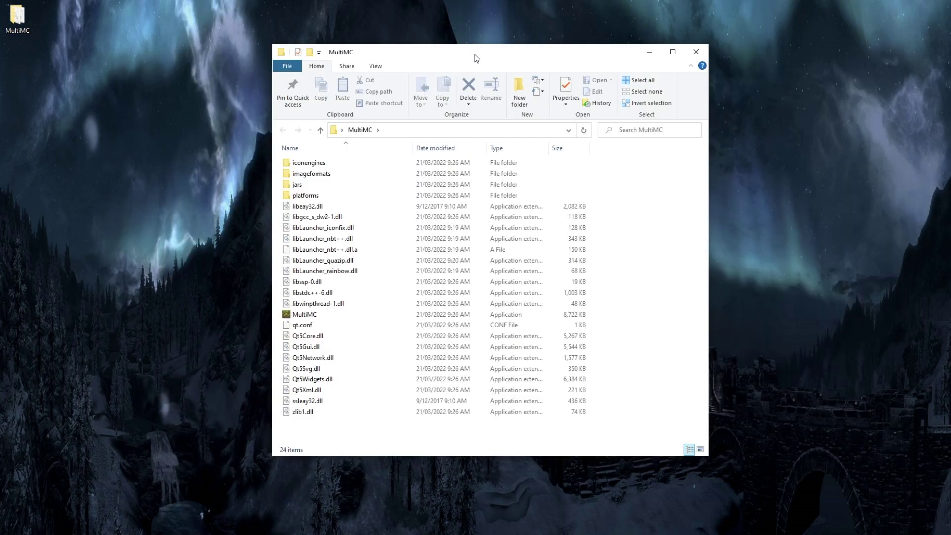
# - Run MultiMC from the extracted folder and complete Quick Setup with British English, Java 1.8.0_331 and analytics enabled
pyautogui.click(377, 315)
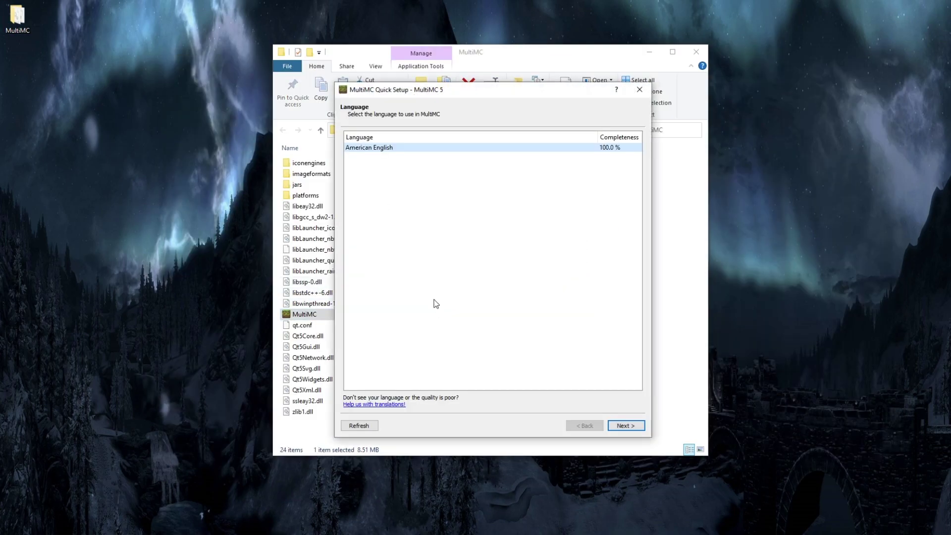
pyautogui.scroll(-1, 438, 304)
pyautogui.click(391, 210)
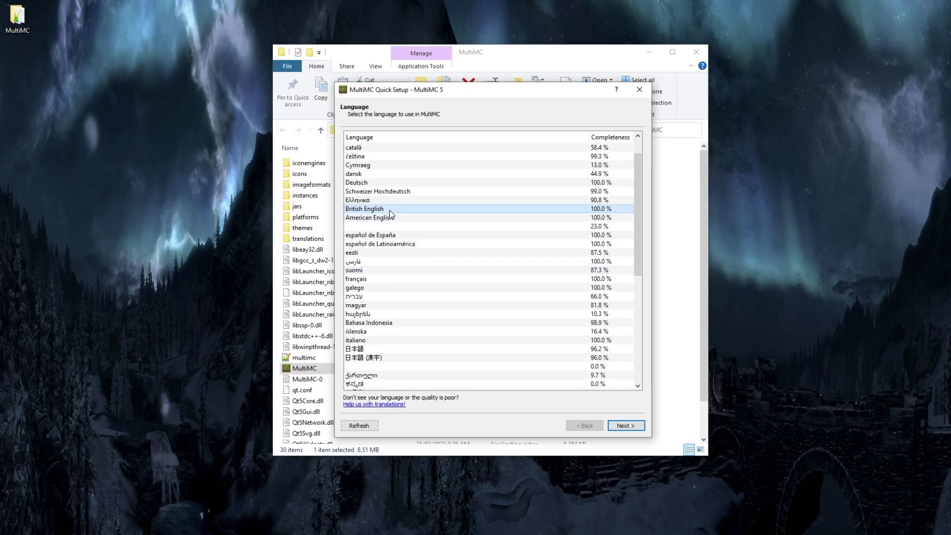
pyautogui.click(626, 427)
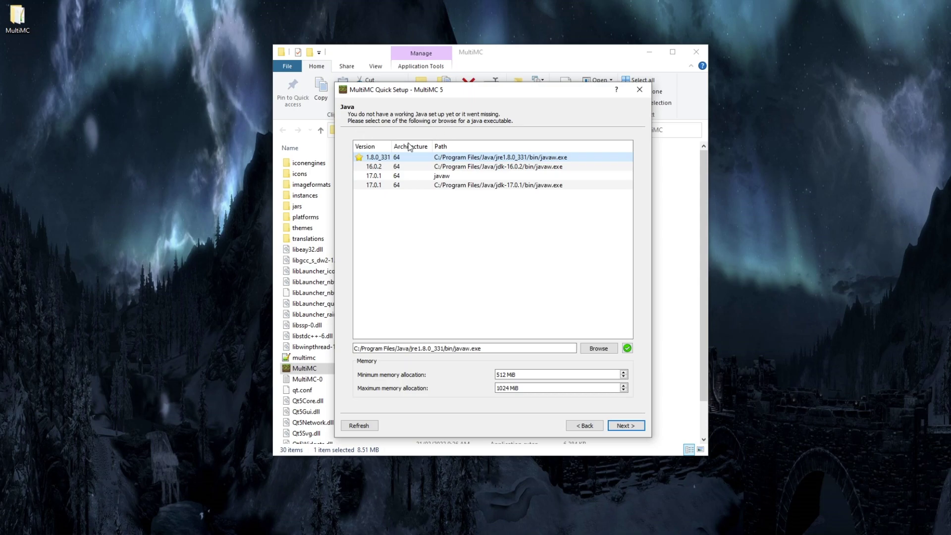
pyautogui.click(626, 426)
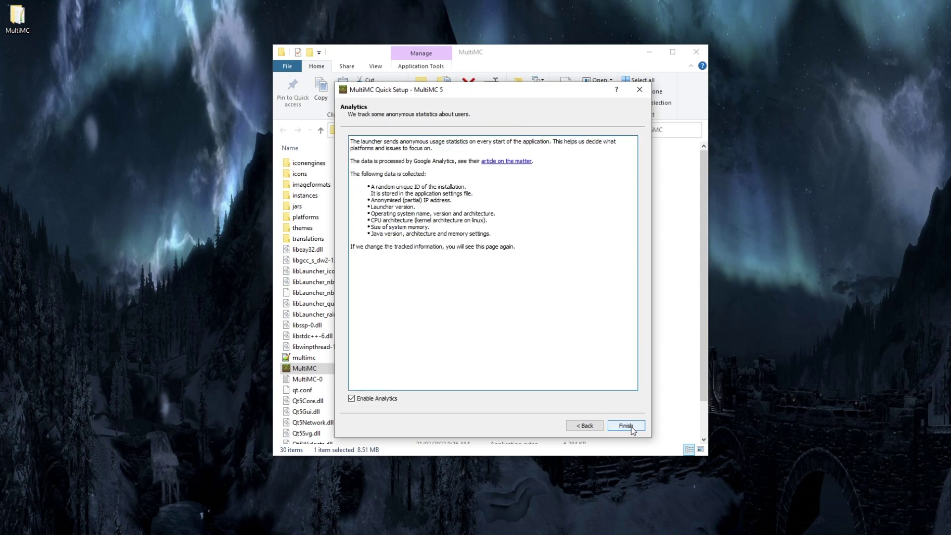
pyautogui.click(627, 426)
# - Examine the account management options and the launcher's feature, user interface and console settings
pyautogui.click(684, 123)
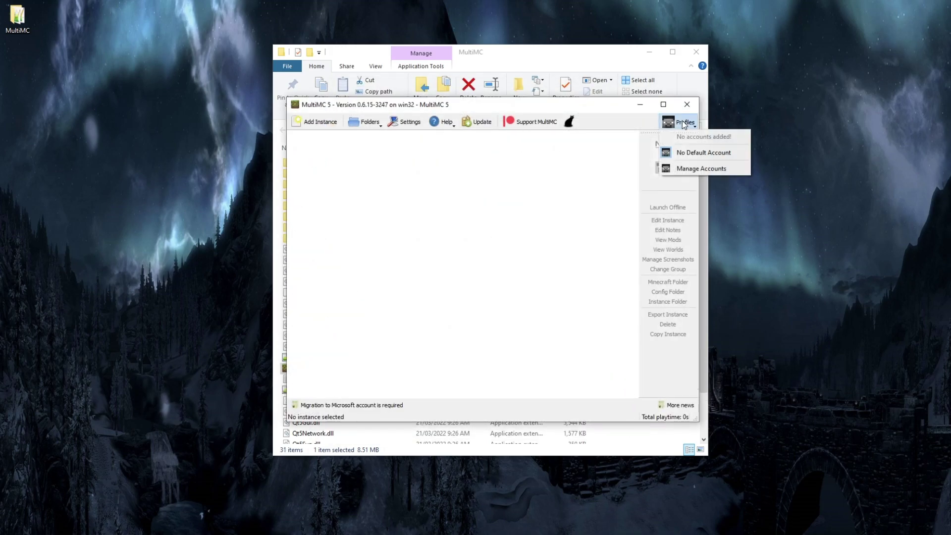
pyautogui.click(694, 168)
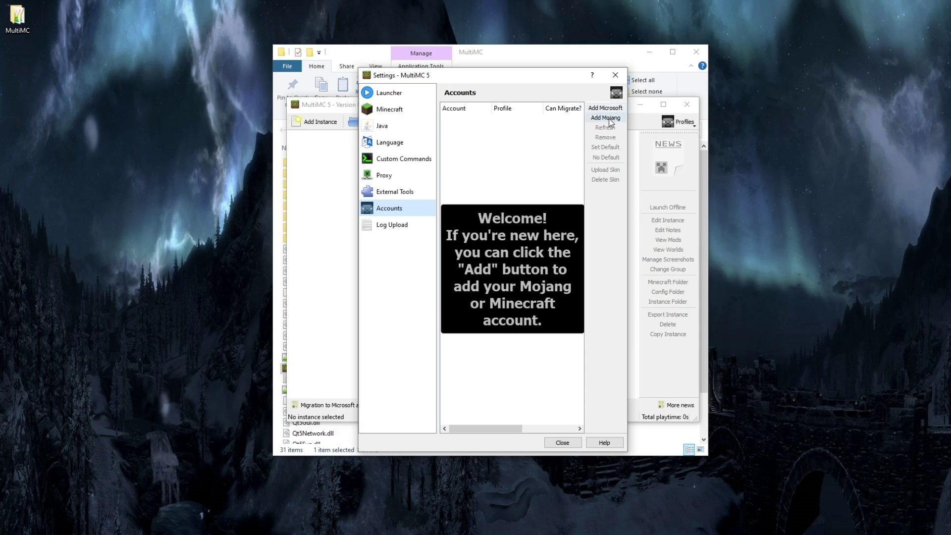
pyautogui.click(395, 97)
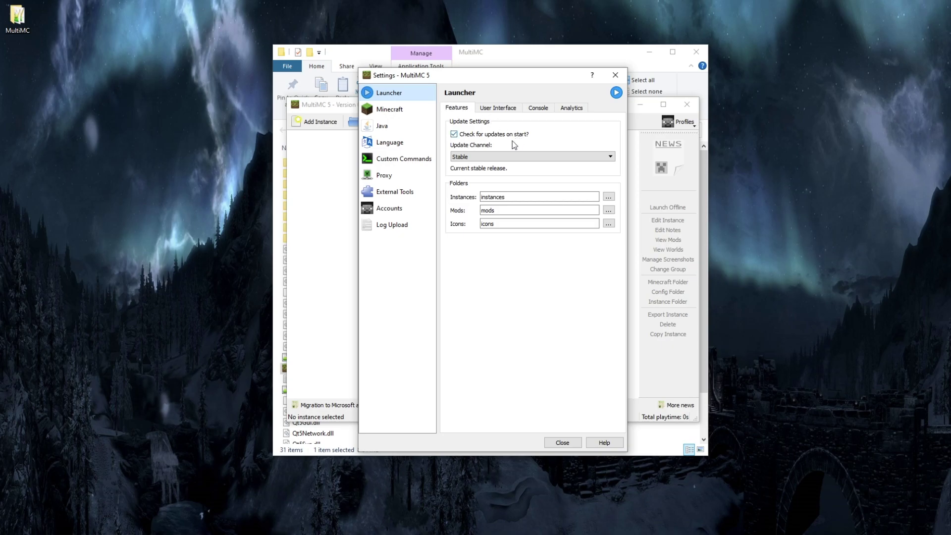
pyautogui.click(497, 109)
pyautogui.click(539, 108)
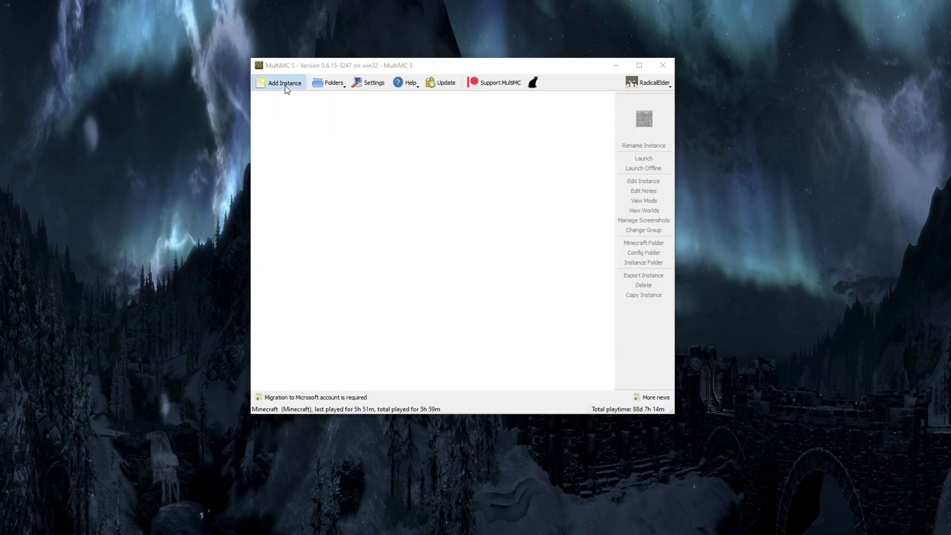
# - Start a new instance and browse the featured CurseForge modpacks
pyautogui.click(285, 83)
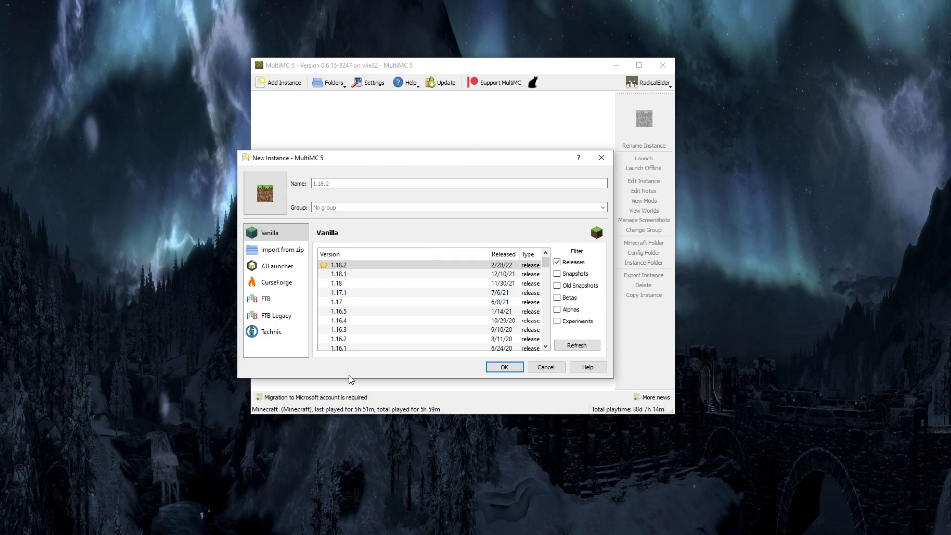
pyautogui.click(281, 285)
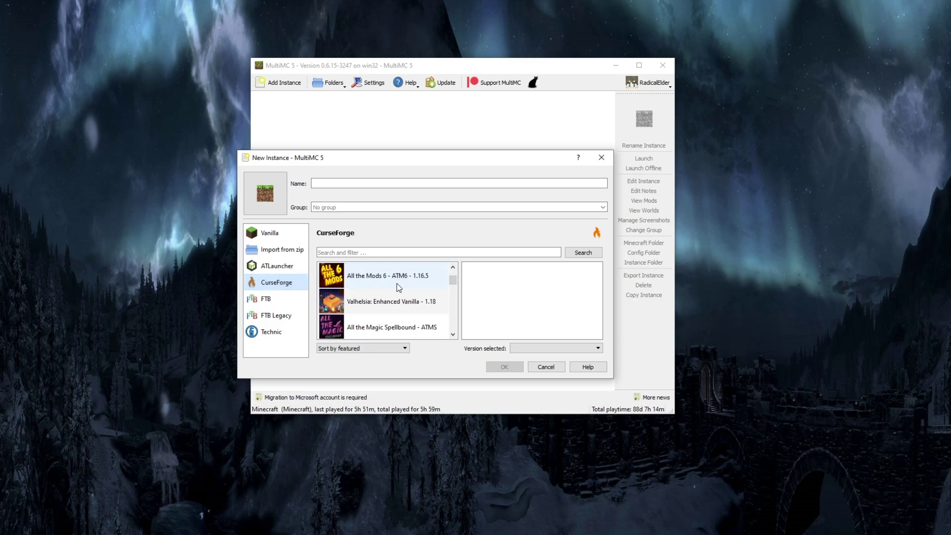
pyautogui.scroll(-3, 397, 286)
pyautogui.scroll(-6, 397, 287)
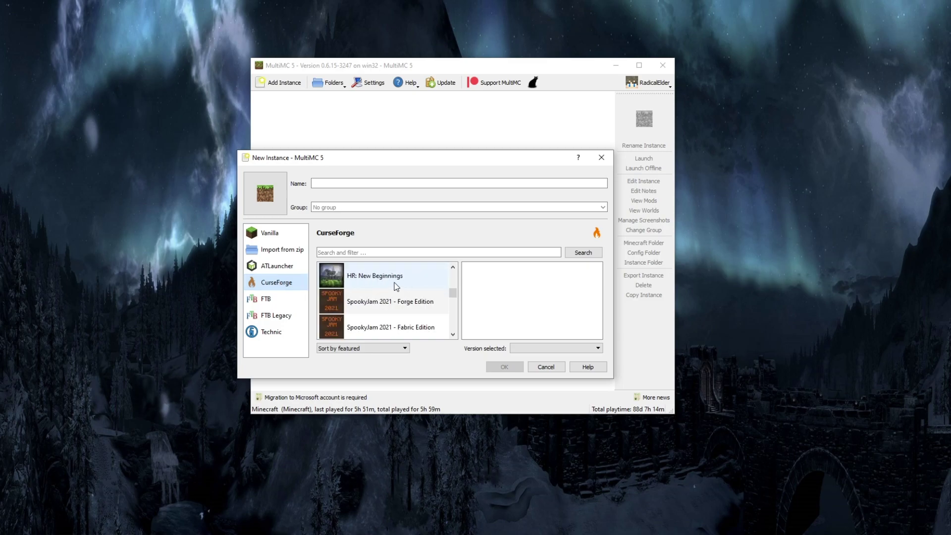
pyautogui.scroll(-2, 397, 286)
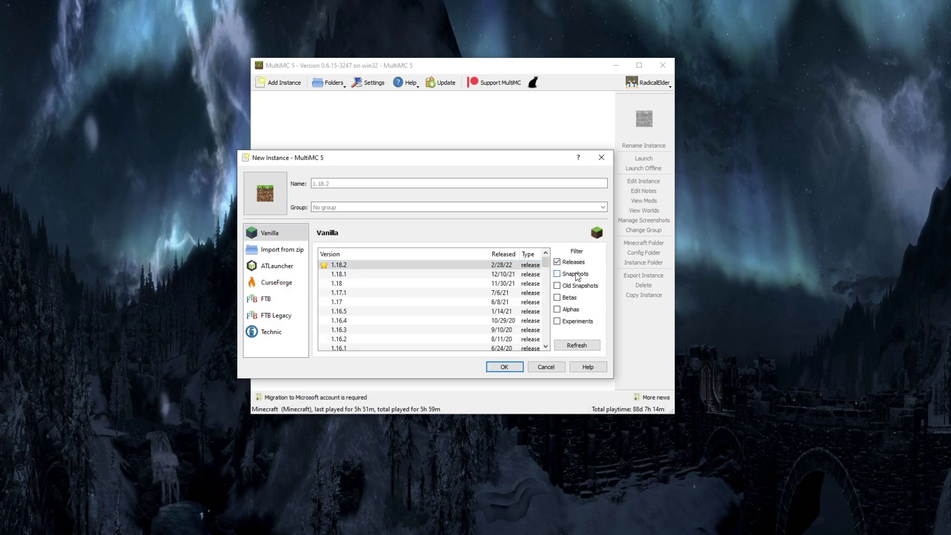
# - Try the 22w17a snapshot in the vanilla version list, and restore the releases-only filter
pyautogui.click(577, 276)
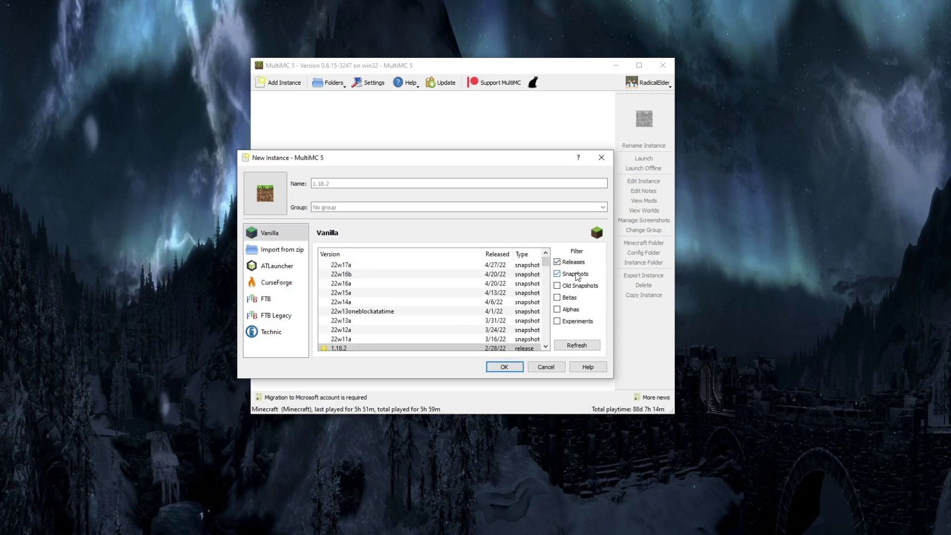
pyautogui.click(355, 267)
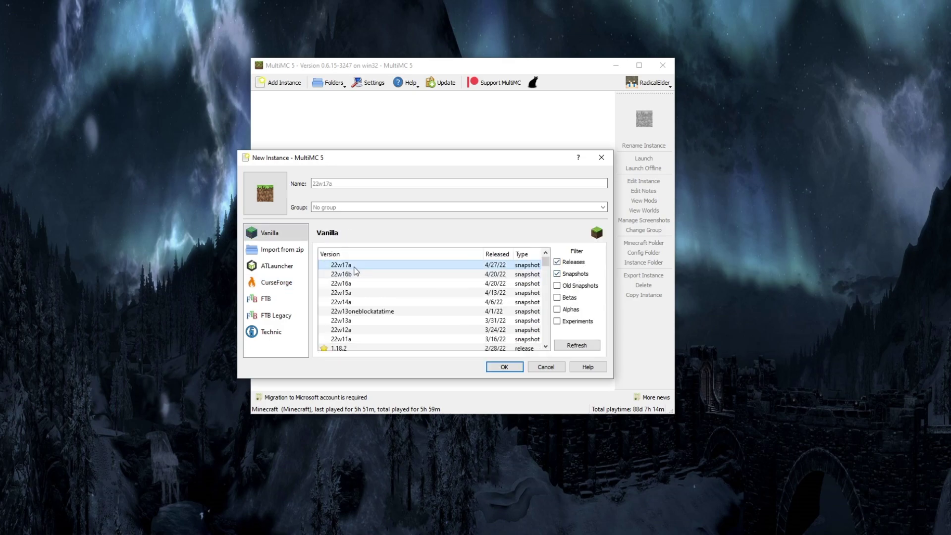
pyautogui.click(577, 276)
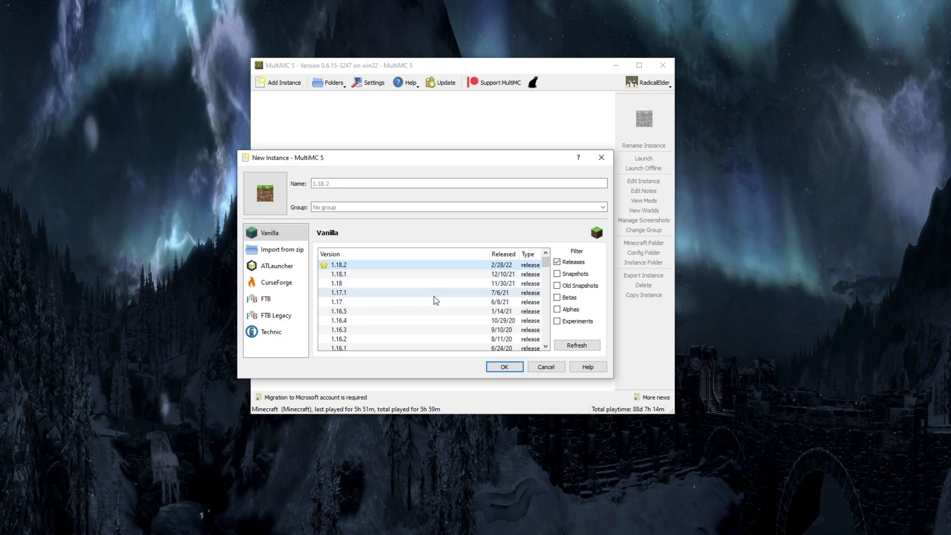
# - Create the new instance with vanilla release 1.18.2 and launch it
pyautogui.click(505, 367)
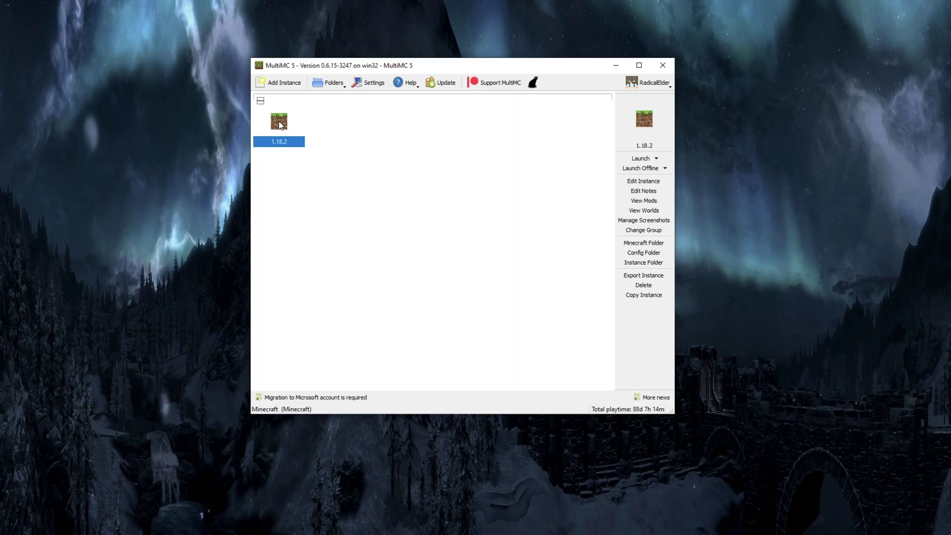
pyautogui.press('Return')
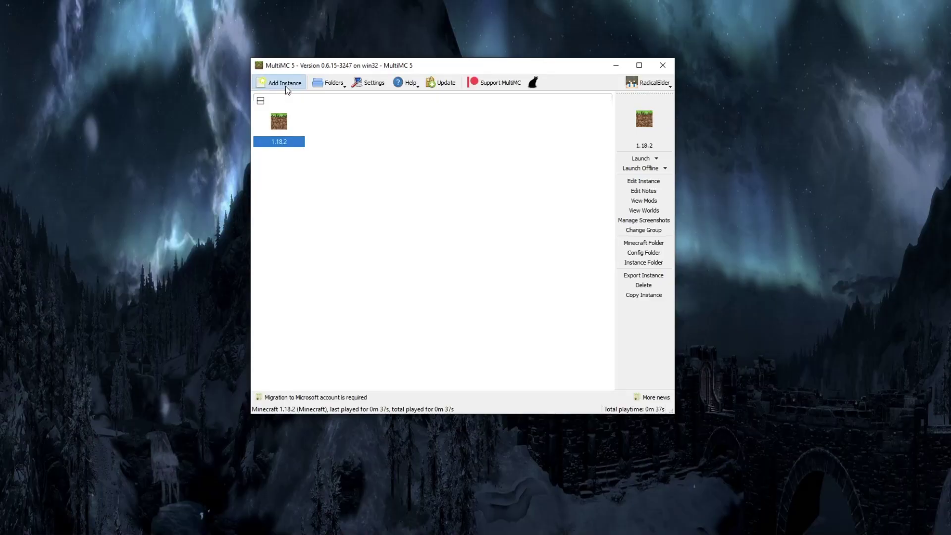
# - Add another vanilla instance using Minecraft release 1.18.1
pyautogui.click(286, 85)
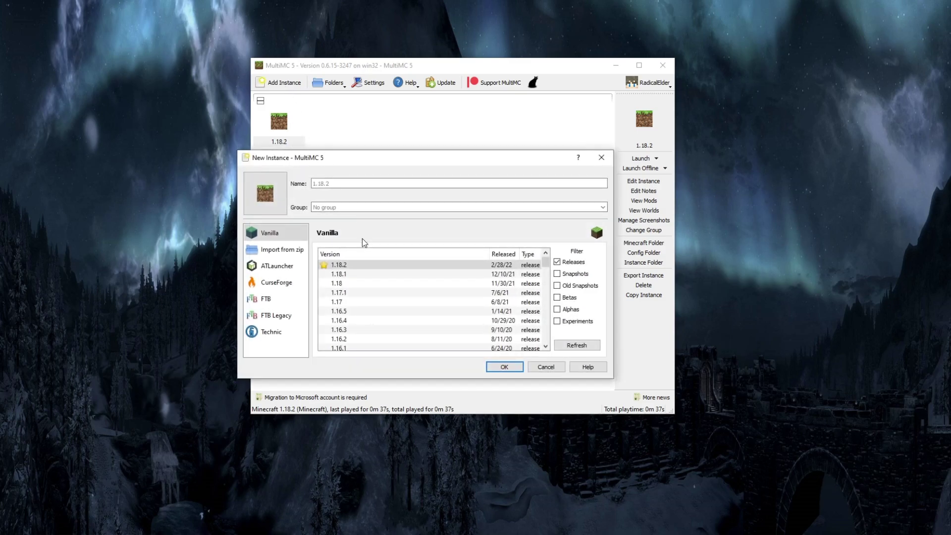
pyautogui.click(347, 274)
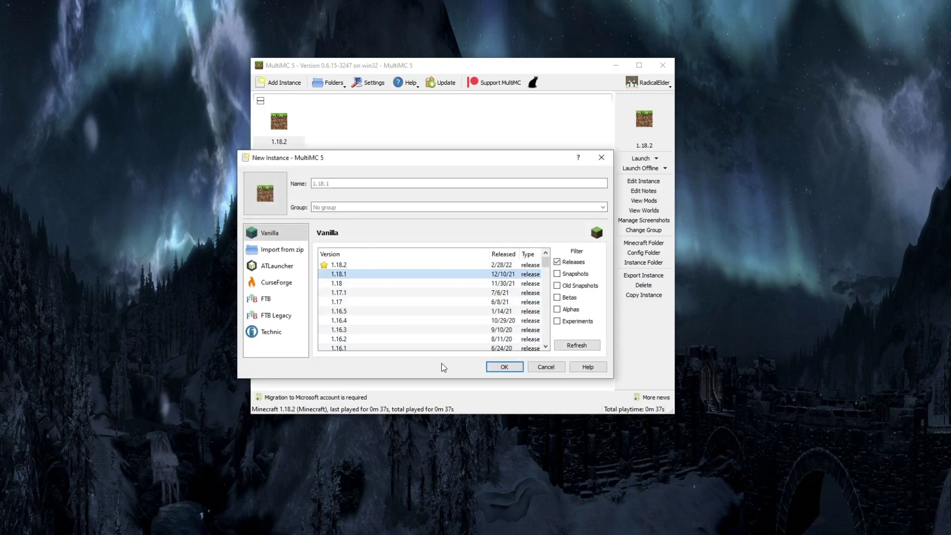
pyautogui.click(502, 367)
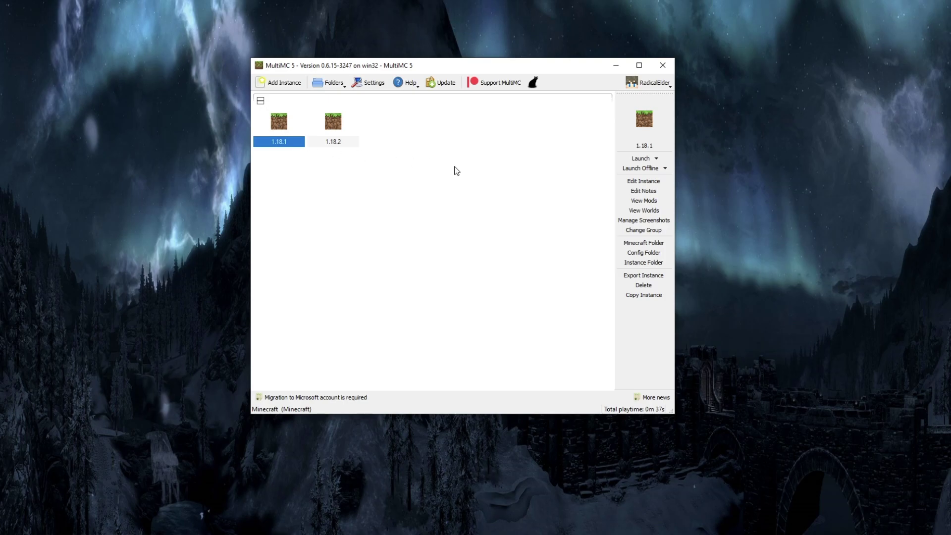
# - Create a vanilla 1.18.2 instance named "1.18.2 With a Map"
pyautogui.click(333, 141)
pyautogui.click(278, 82)
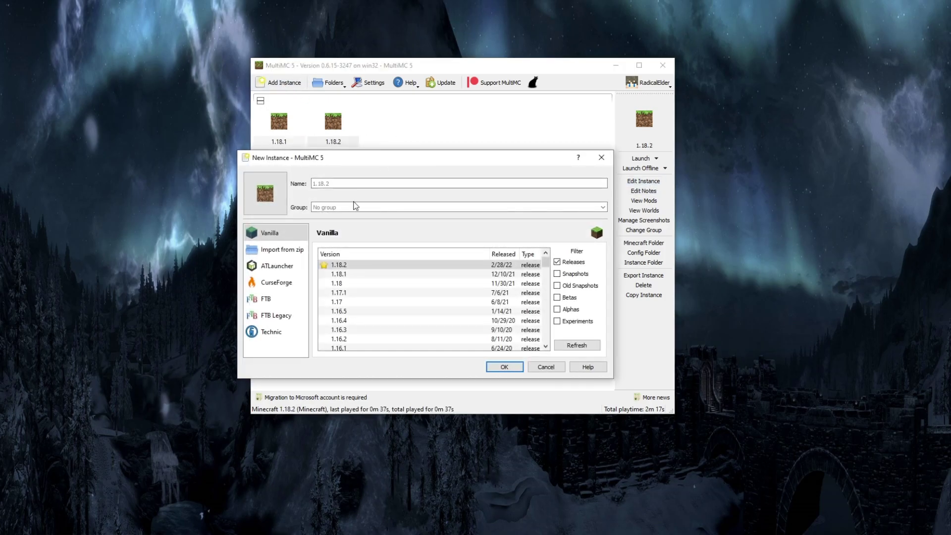
pyautogui.write('1.18.2 With a Map')
pyautogui.click(341, 265)
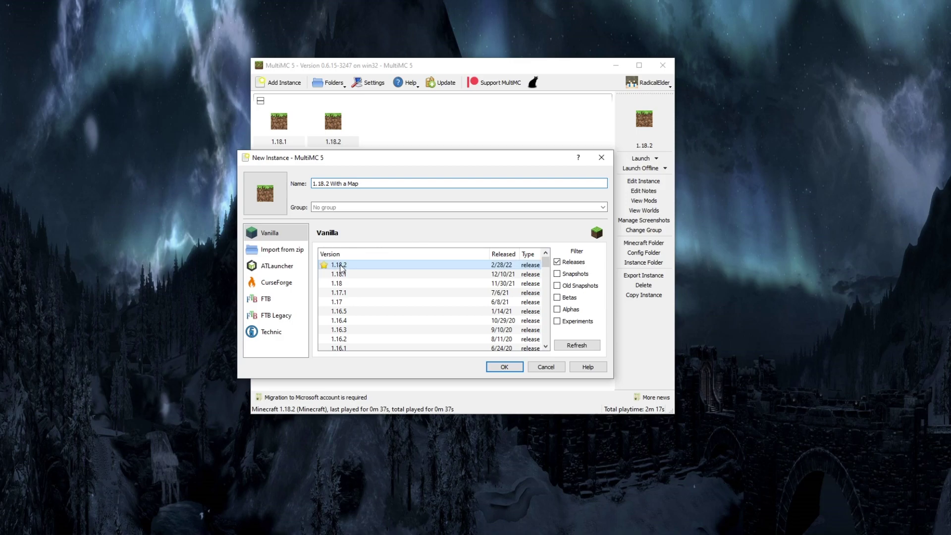
pyautogui.click(510, 370)
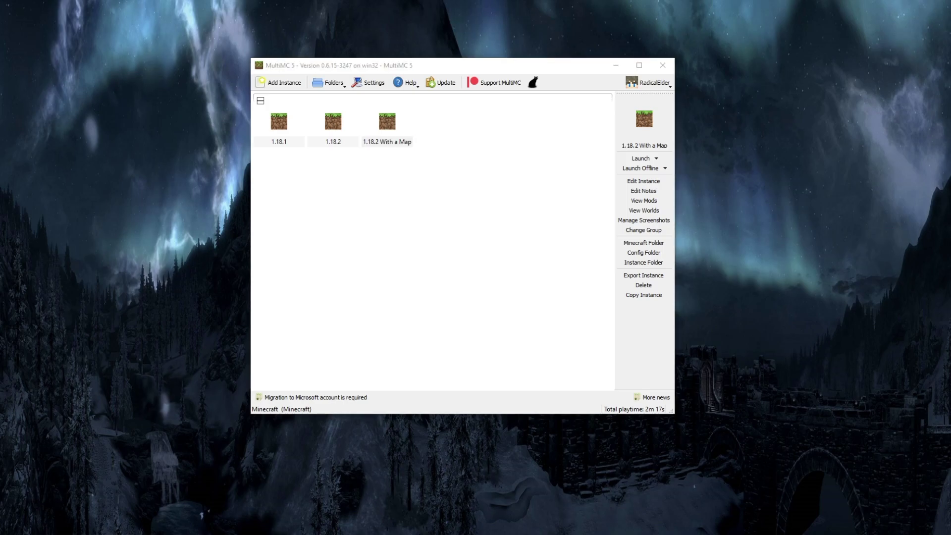
# - Switch to Chrome, search for "xaeros minimap", and open the Files page of Xaero's Minimap on CurseForge
pyautogui.write('xaeros')
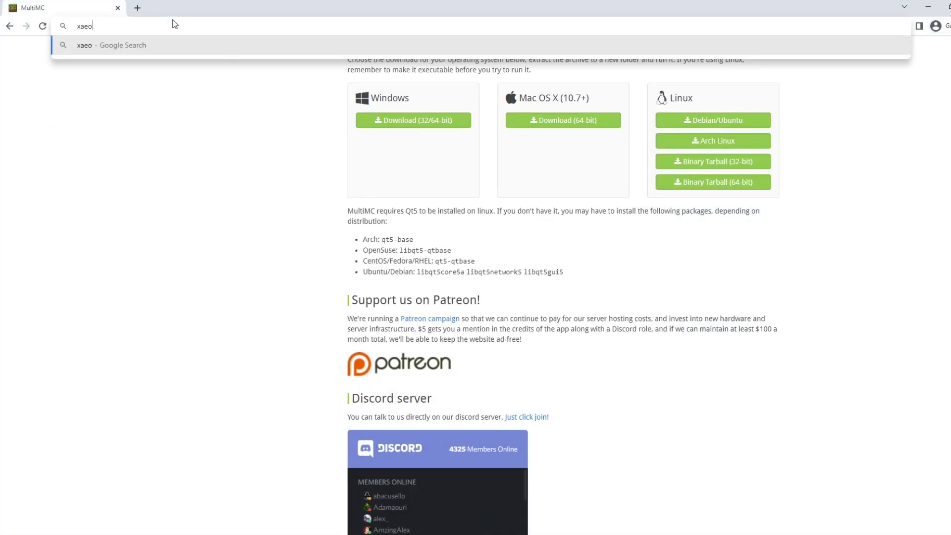
pyautogui.write(' minimap')
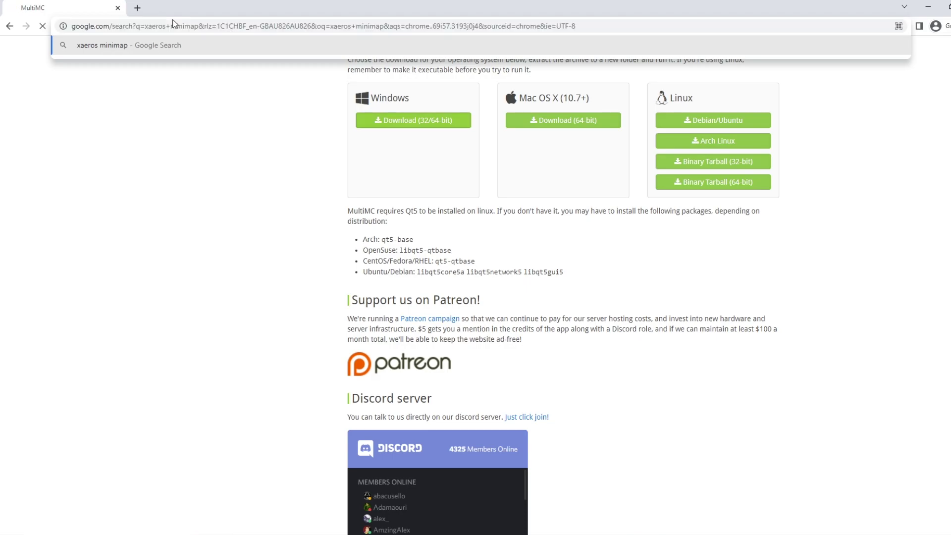
pyautogui.press('Return')
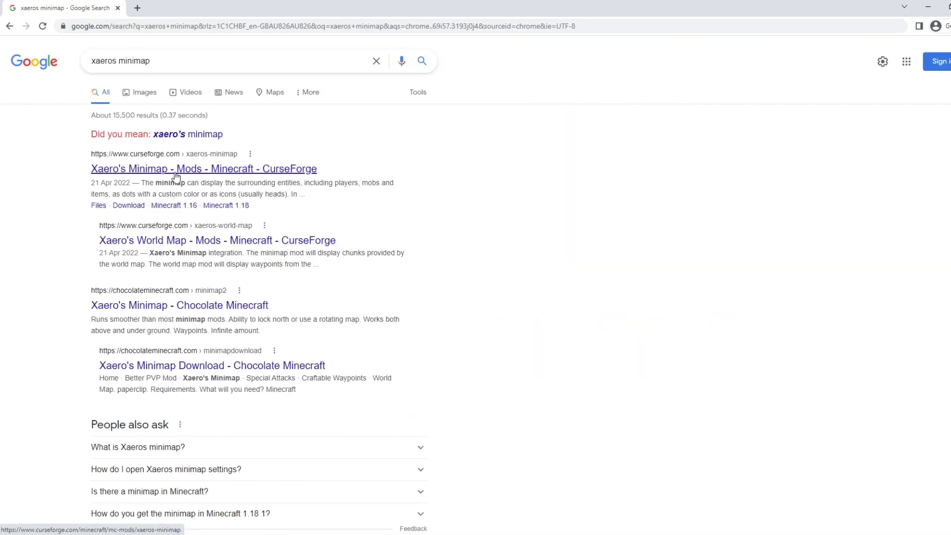
pyautogui.click(174, 169)
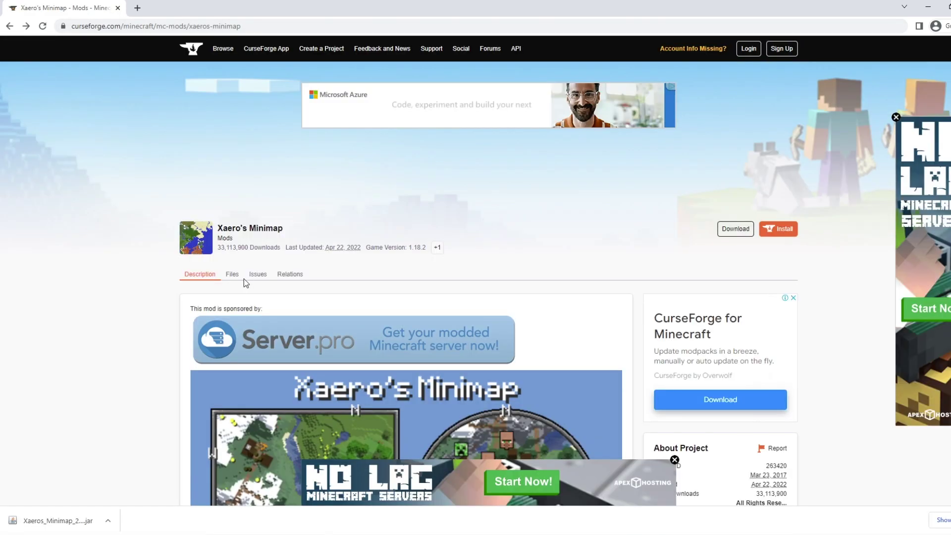
pyautogui.click(236, 277)
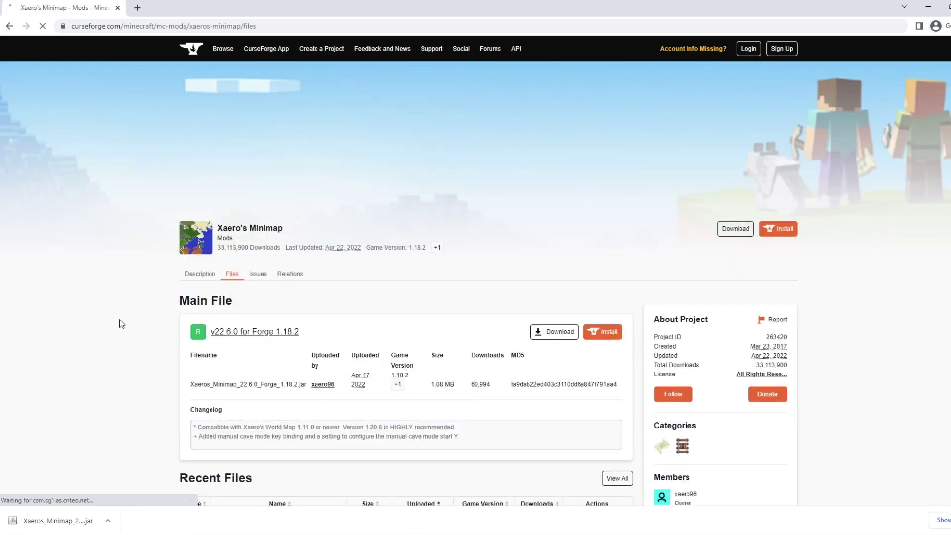
# - Download the v22.6.1 for Fabric 1.18.2 file of Xaero's Minimap from the Recent Files list
pyautogui.scroll(-5, 138, 292)
pyautogui.scroll(-3, 138, 293)
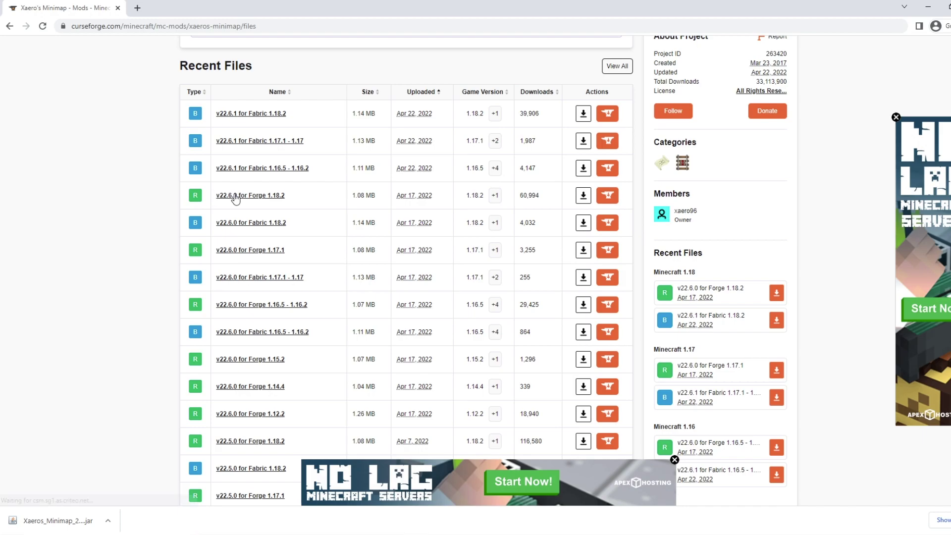
pyautogui.scroll(1, 485, 212)
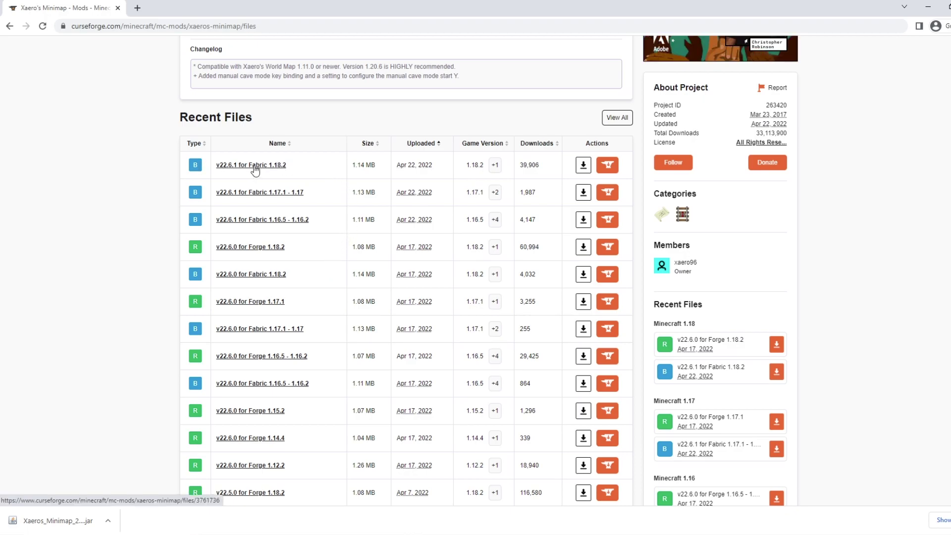
pyautogui.click(584, 165)
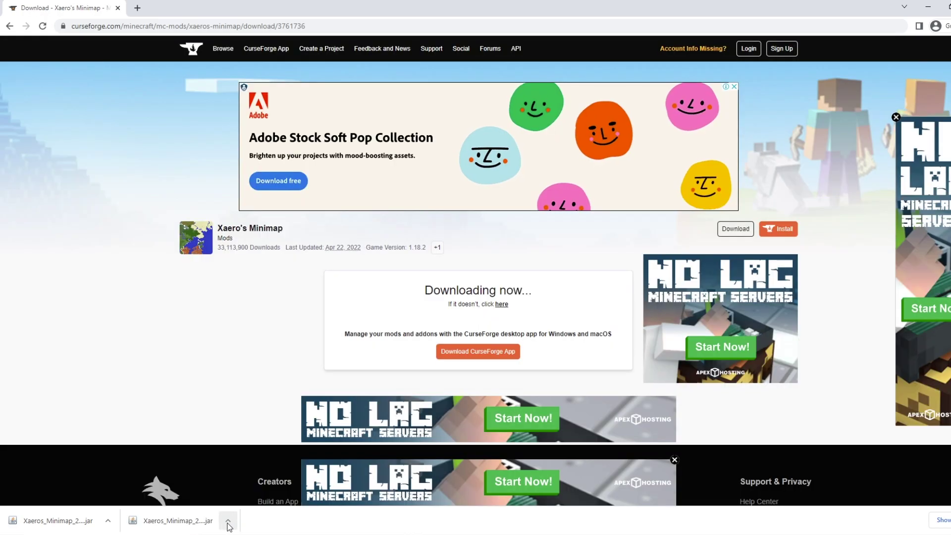
# - Show the downloaded minimap file in its folder and delete Xaeros_Minimap_22.6.0_Forge_1.18.2 there
pyautogui.click(228, 520)
pyautogui.click(267, 487)
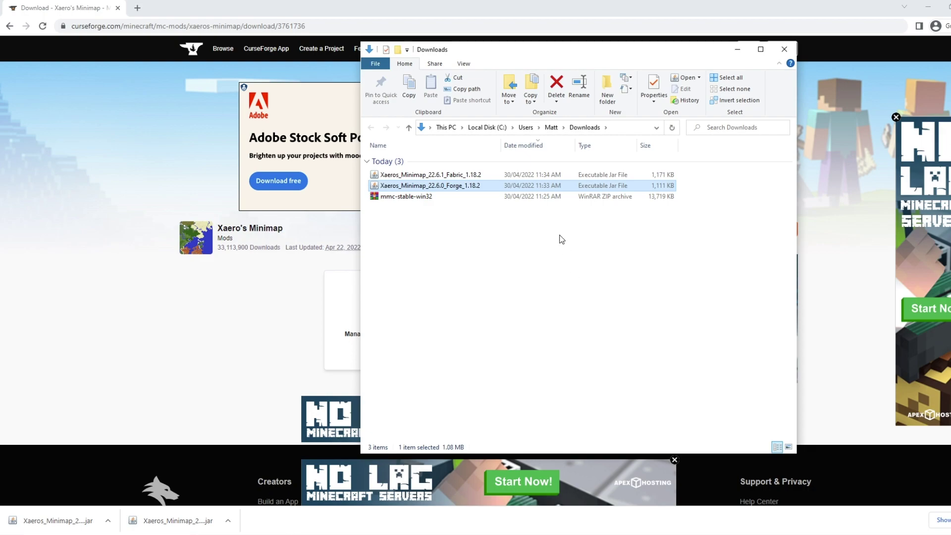
pyautogui.click(442, 221)
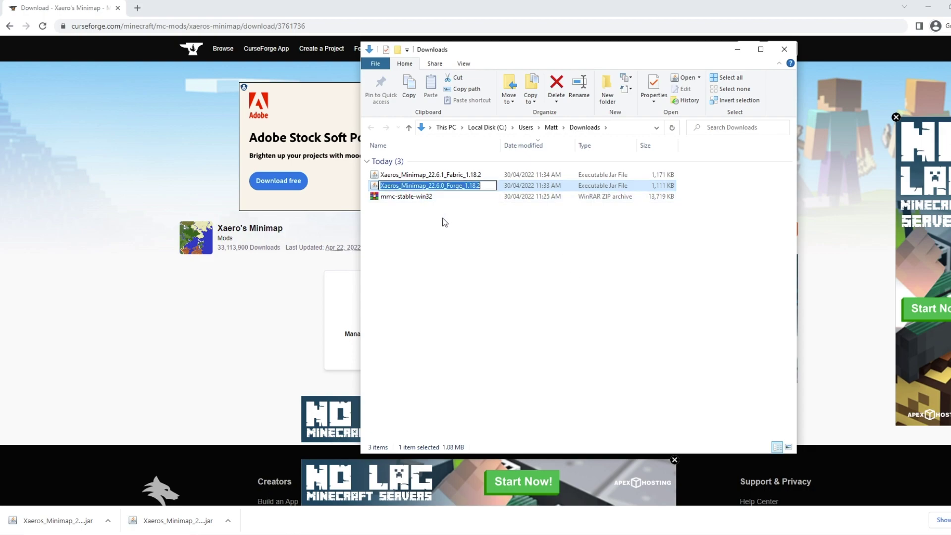
pyautogui.click(457, 188)
pyautogui.press('Delete')
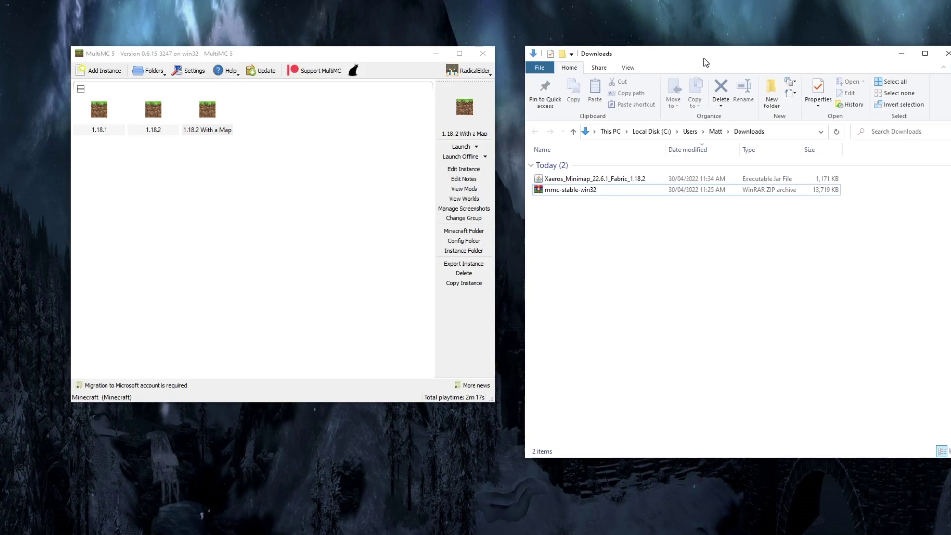
# - Switch to MultiMC, open the "1.18.2 With a Map" instance for editing, and install Fabric Loader version 0.13.3
pyautogui.click(210, 113)
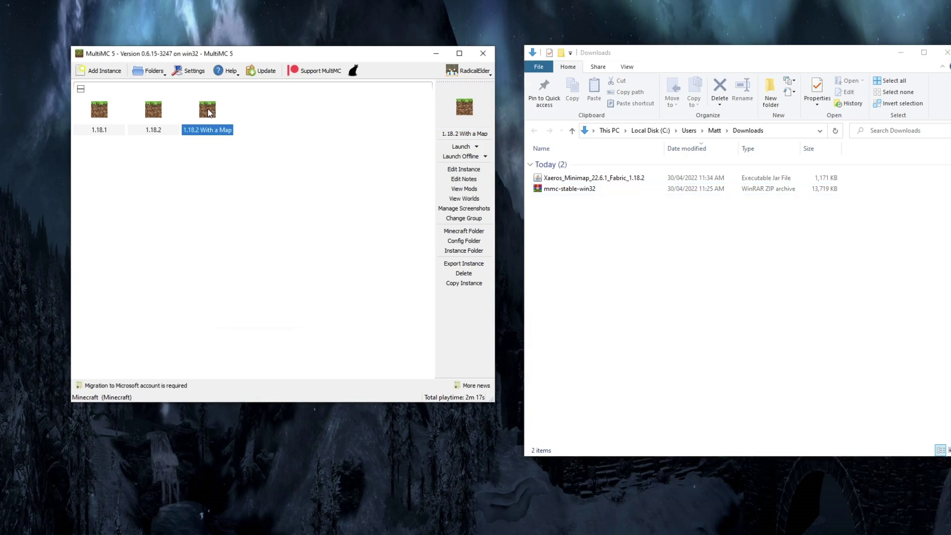
pyautogui.rightClick(209, 113)
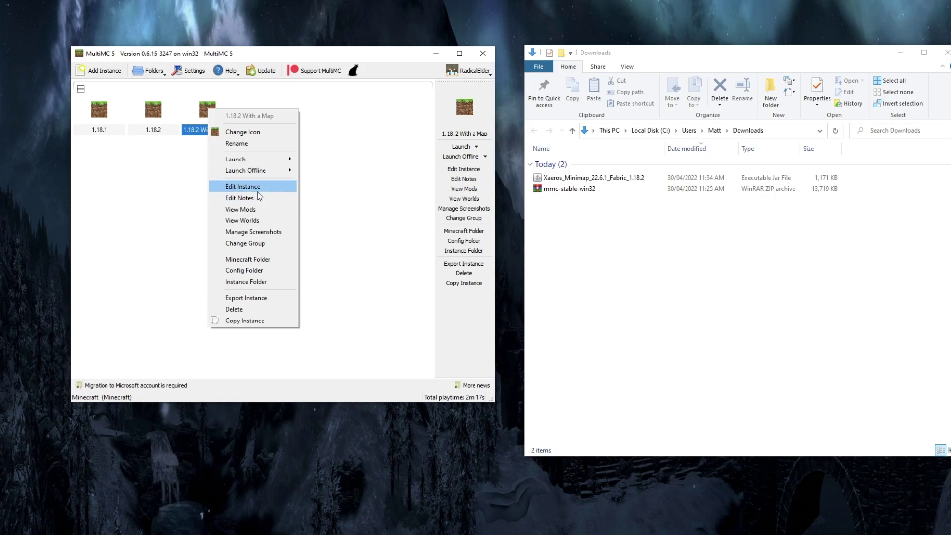
pyautogui.click(243, 187)
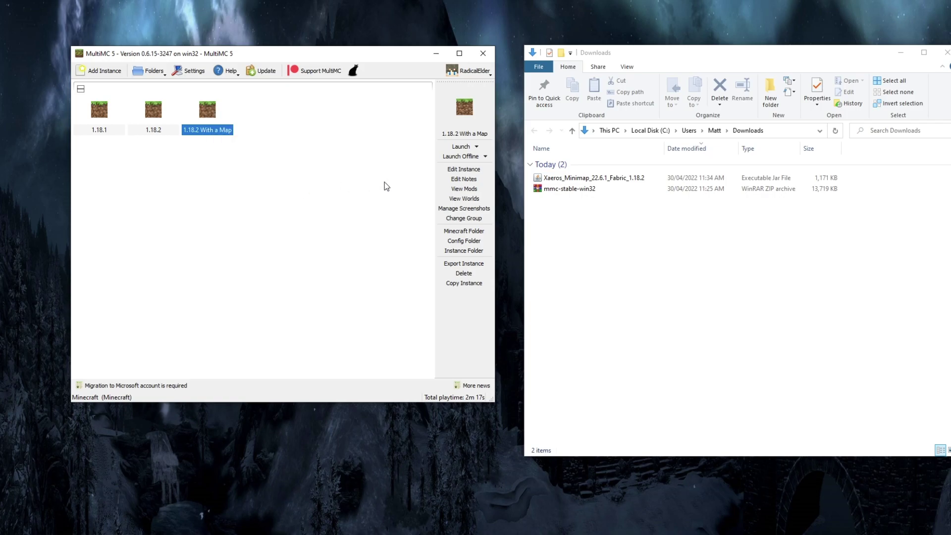
pyautogui.click(477, 170)
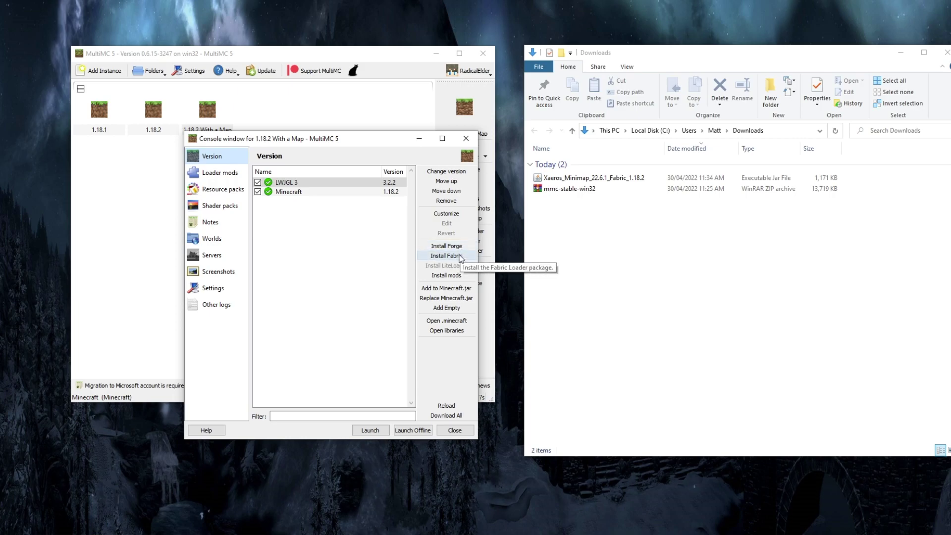
pyautogui.click(461, 256)
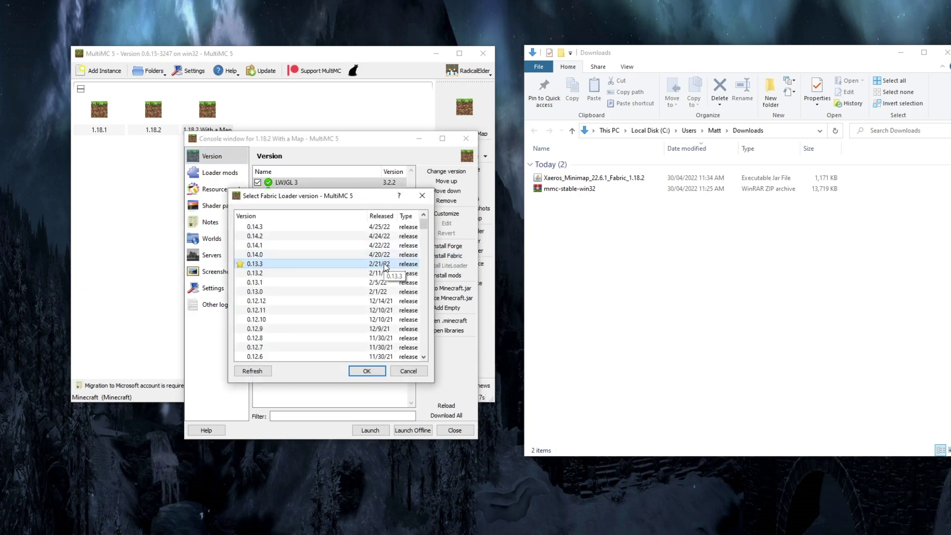
pyautogui.click(367, 371)
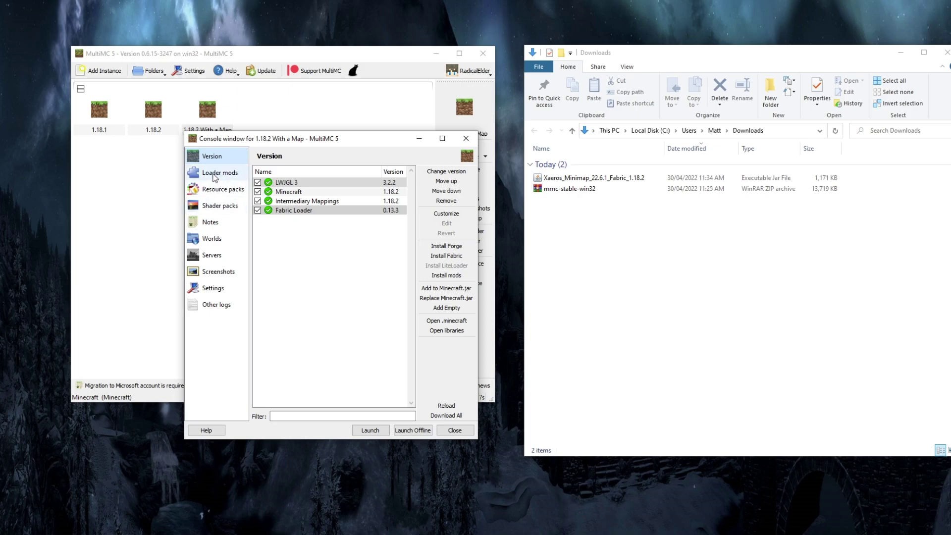
pyautogui.click(305, 212)
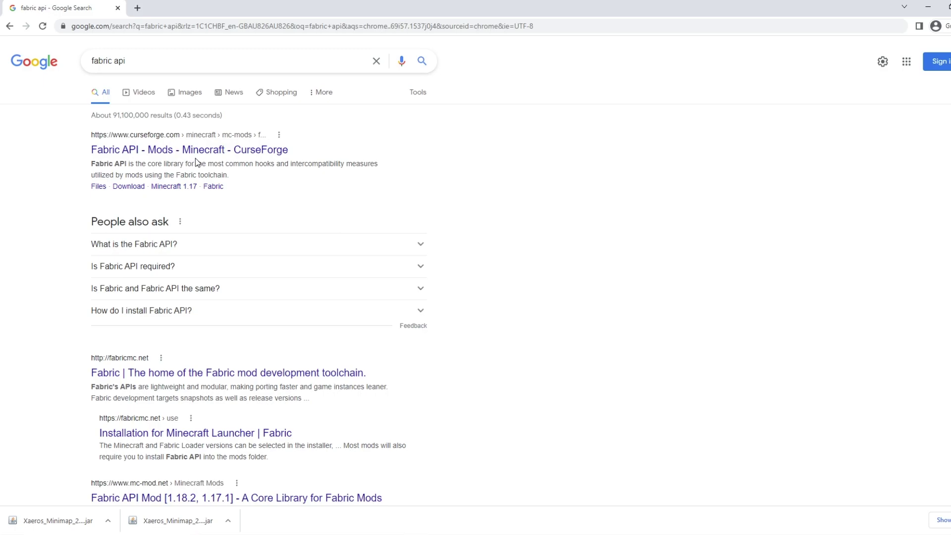
# - Switch to Chrome, open the Fabric API page on CurseForge from the "fabric api" results, and download fabric-api-0.51.1+1.18.2
pyautogui.click(190, 150)
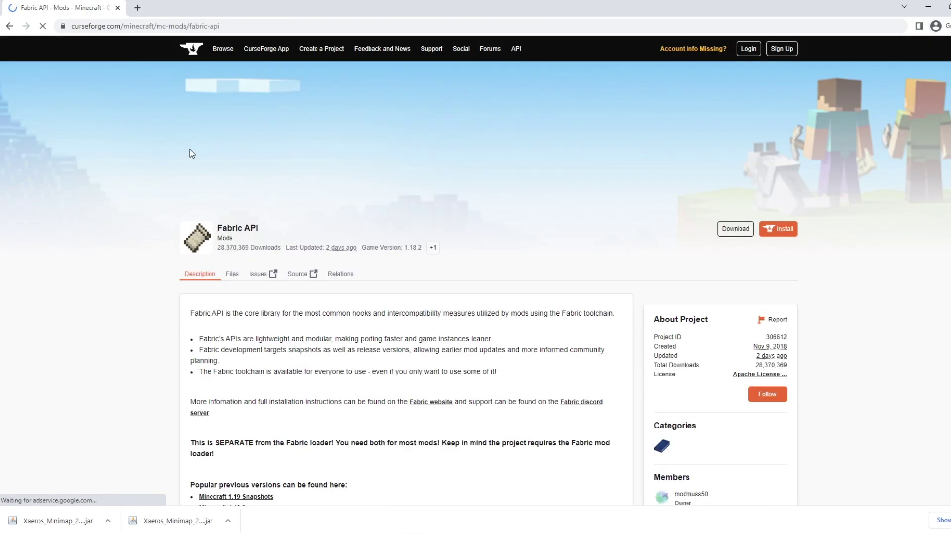
pyautogui.scroll(-3, 158, 241)
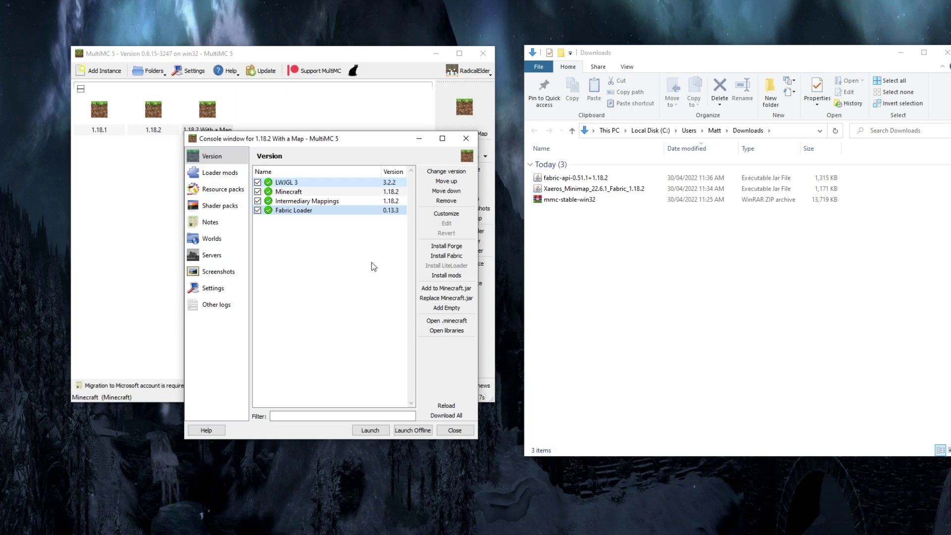
# - Back in MultiMC, add the downloaded Xaero's Minimap 22.6.1 and Fabric API 0.51.1+1.18.2 files to the instance's loader mods
pyautogui.click(222, 174)
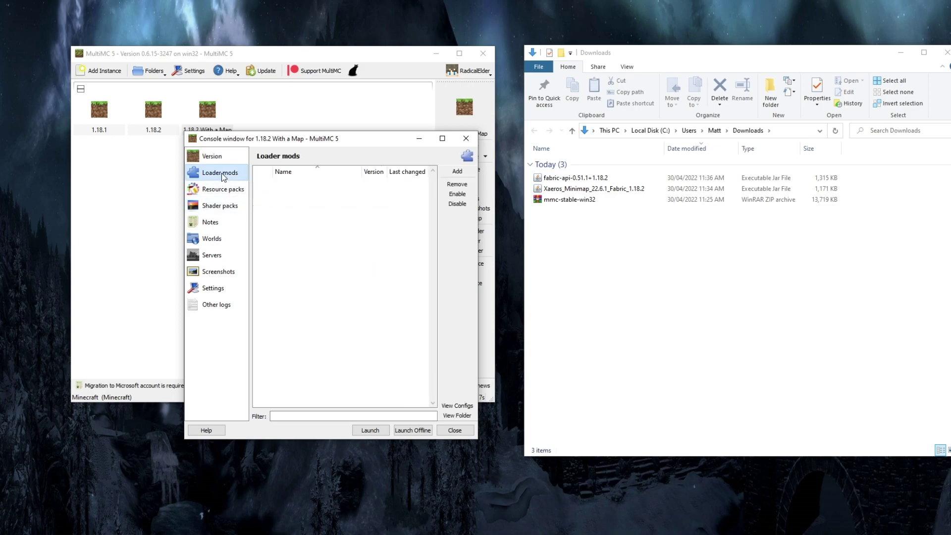
pyautogui.click(457, 172)
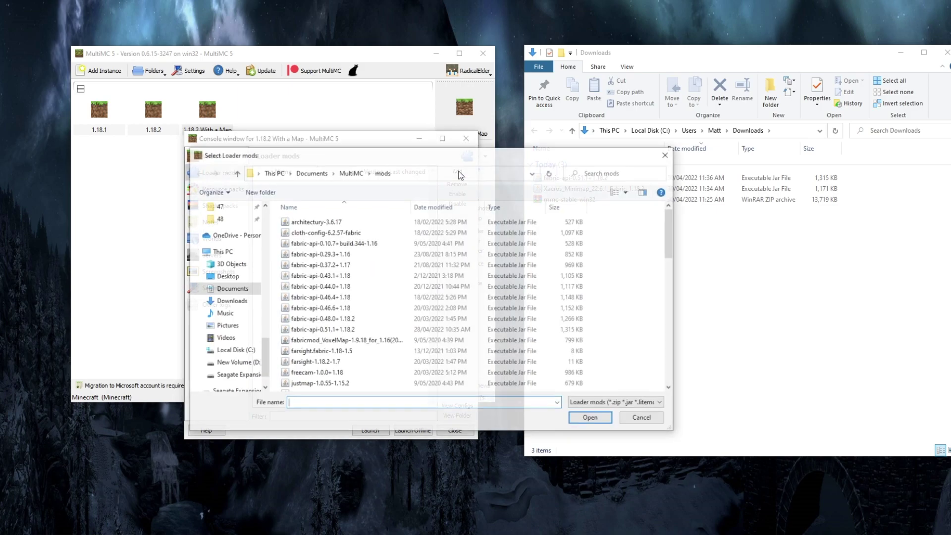
pyautogui.moveTo(539, 162); pyautogui.dragTo(400, 162)
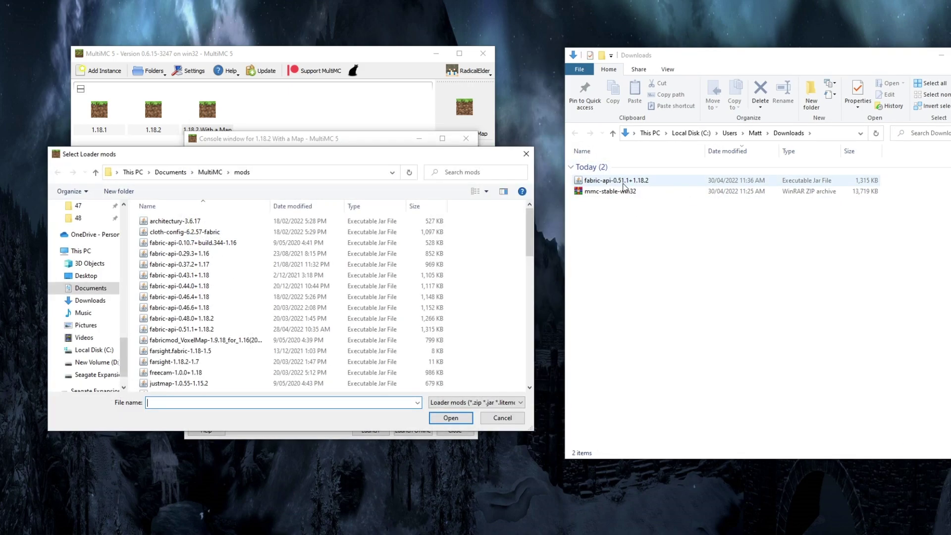
pyautogui.moveTo(623, 186); pyautogui.dragTo(298, 325)
pyautogui.doubleClick(313, 331)
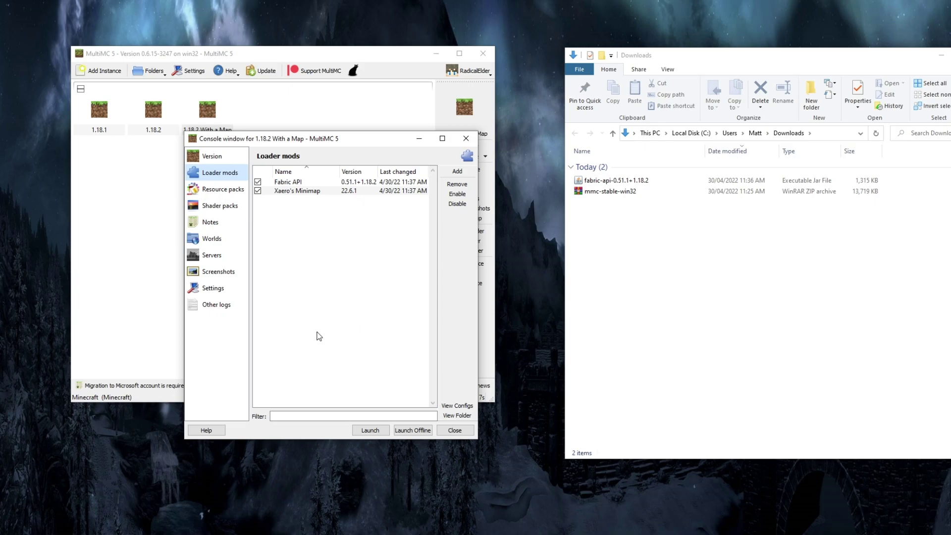
# - Close the instance's edit window, launch "1.18.2 With a Map", and enter Singleplayer in Minecraft
pyautogui.click(454, 429)
pyautogui.click(219, 126)
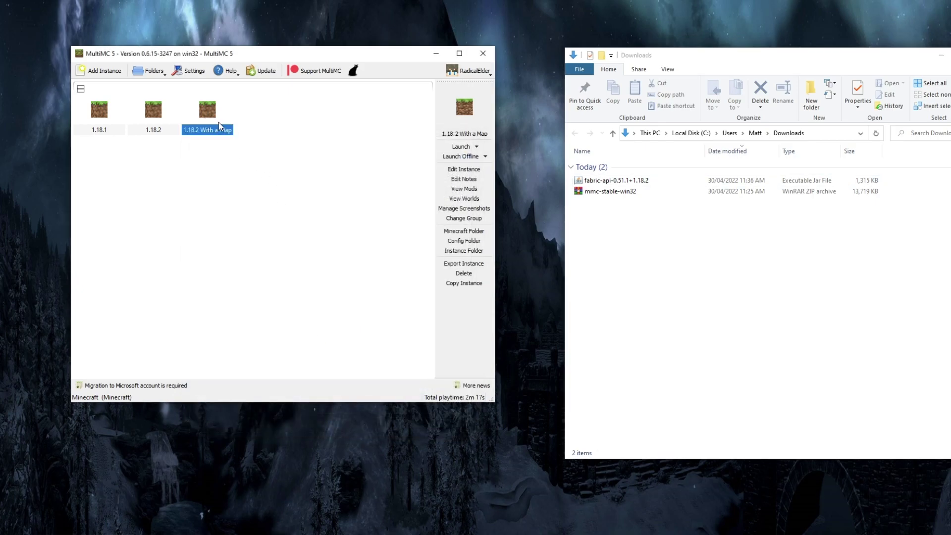
pyautogui.doubleClick(219, 122)
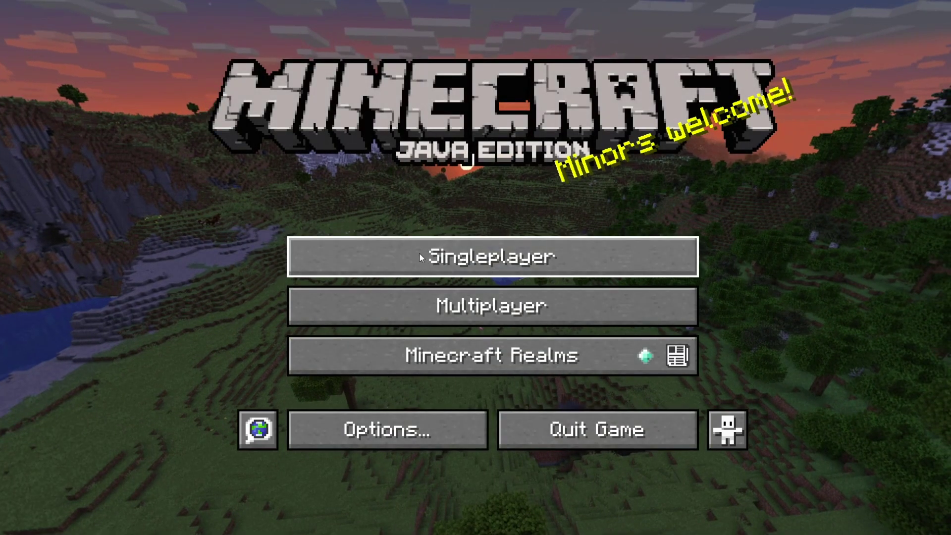
pyautogui.click(456, 253)
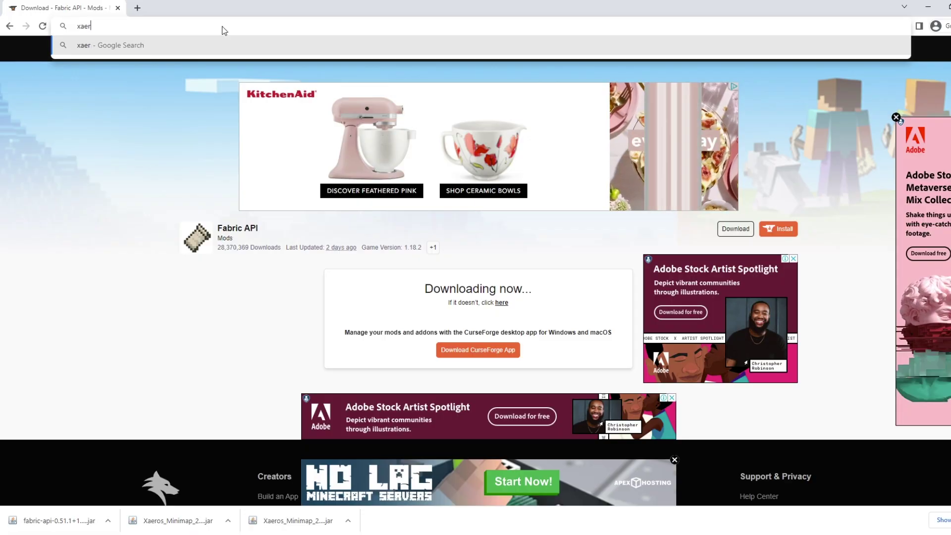
# - Switch to Chrome, search for "xaeros world map", and download XaerosWorldMap_1.20.7_Fabric_1.18.2
pyautogui.write('os world map')
pyautogui.press('Return')
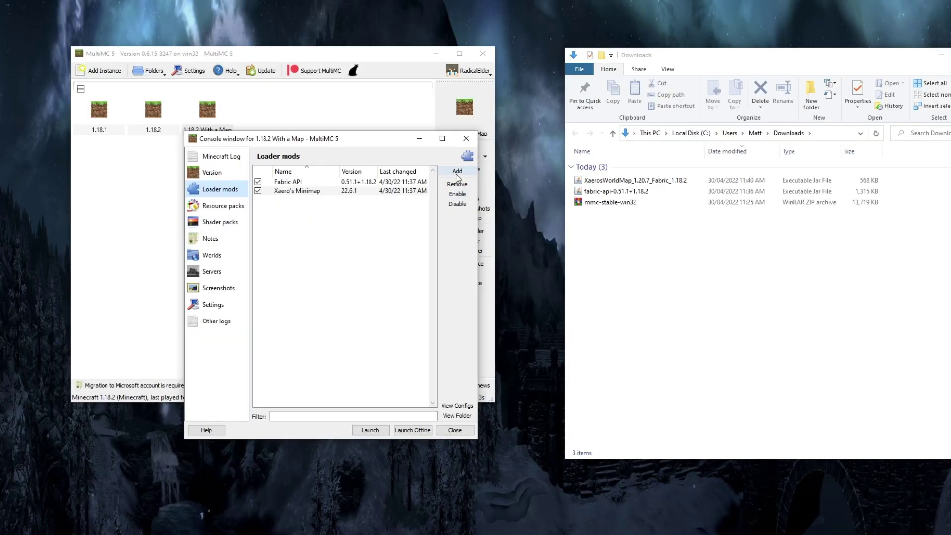
# - Back in MultiMC, add XaerosWorldMap_1.20.7_Fabric_1.18.2 from Downloads to the instance's loader mods and show the mod's description
pyautogui.click(456, 174)
pyautogui.click(610, 183)
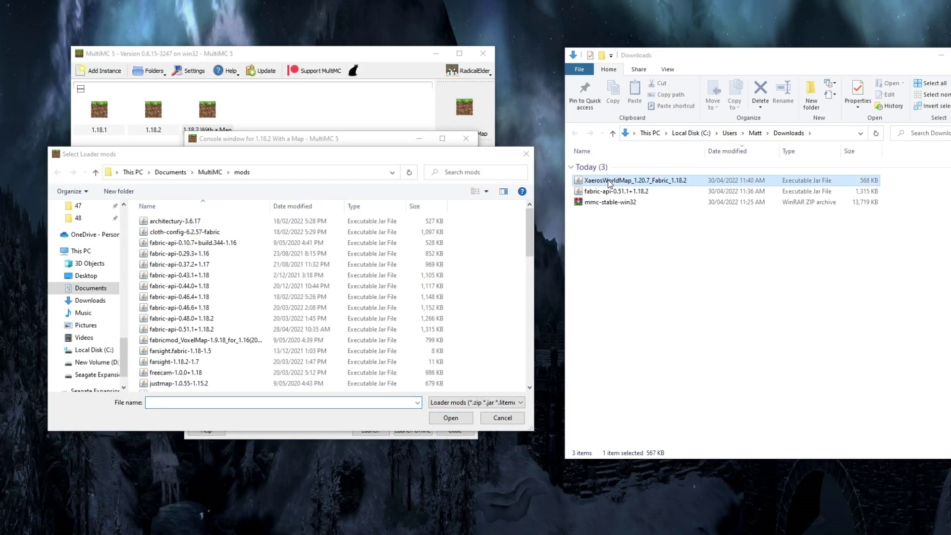
pyautogui.moveTo(609, 182); pyautogui.dragTo(474, 294)
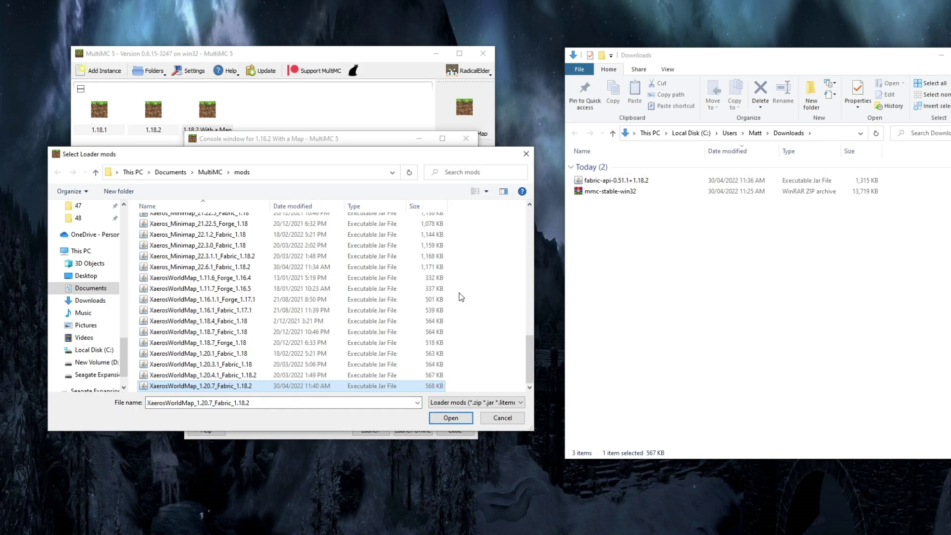
pyautogui.press('Return')
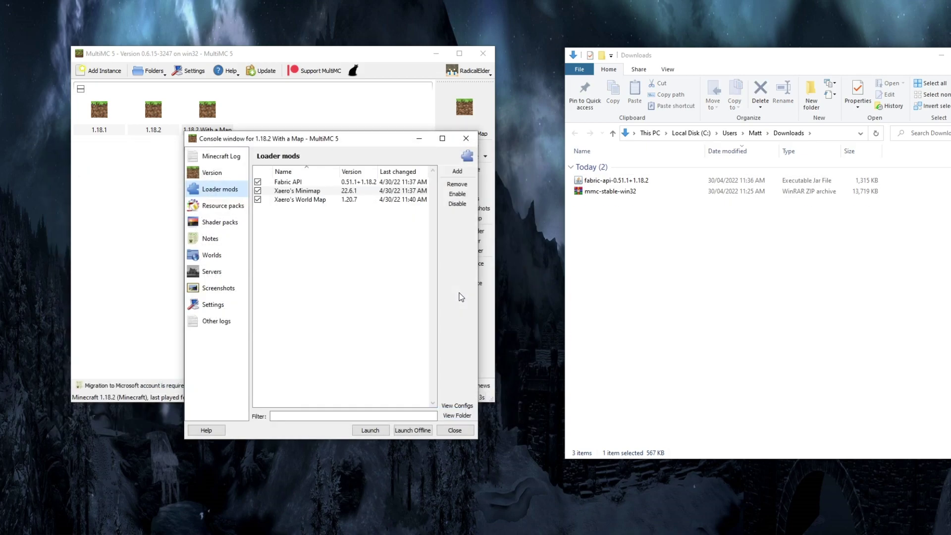
pyautogui.click(308, 191)
pyautogui.click(311, 200)
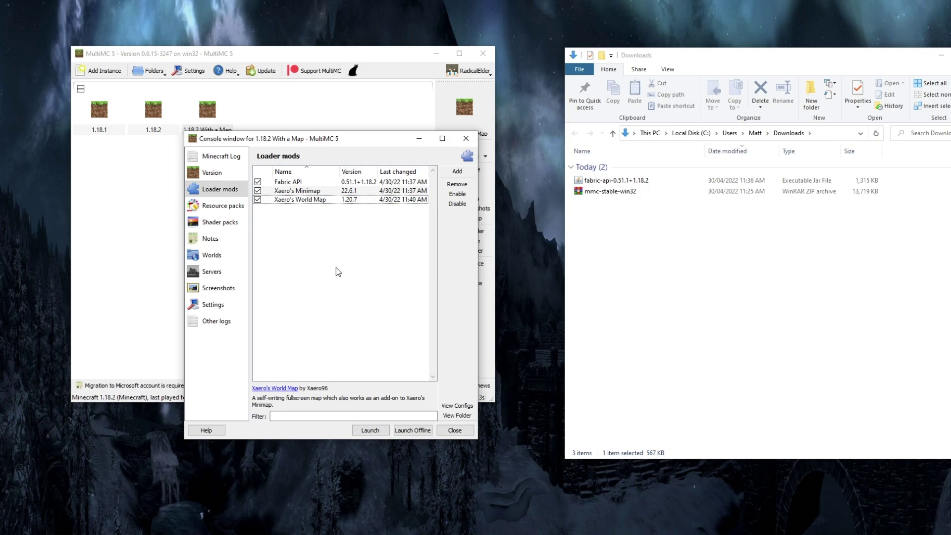
# - Browse the stored mod files for another loader mod, comparing farsight.fabric-1.18-1.5 with farsight-1.18.2-1.7
pyautogui.click(457, 174)
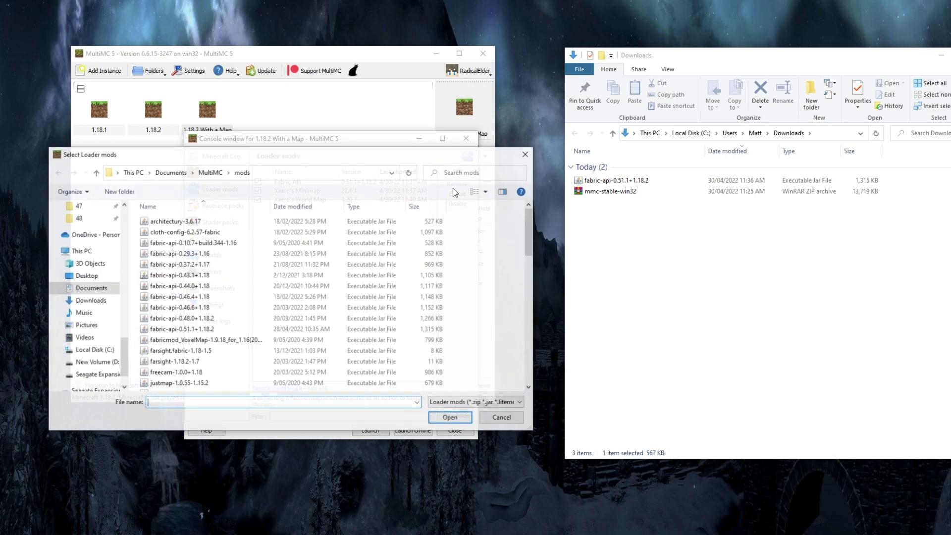
pyautogui.scroll(-2, 218, 263)
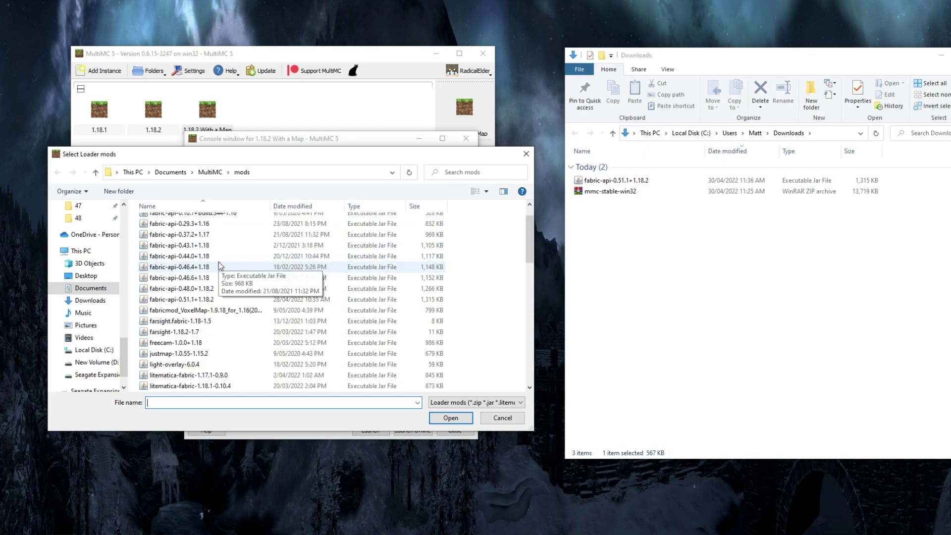
pyautogui.click(206, 289)
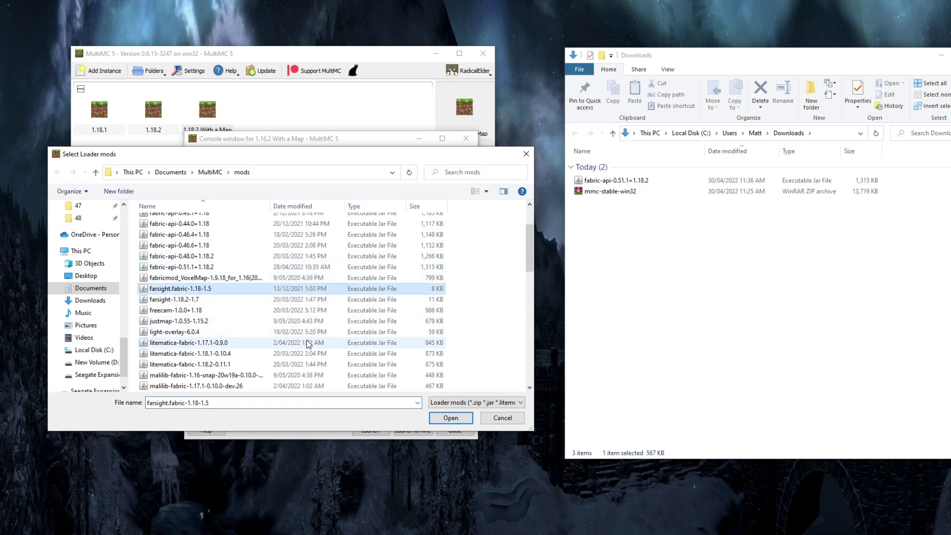
pyautogui.click(206, 300)
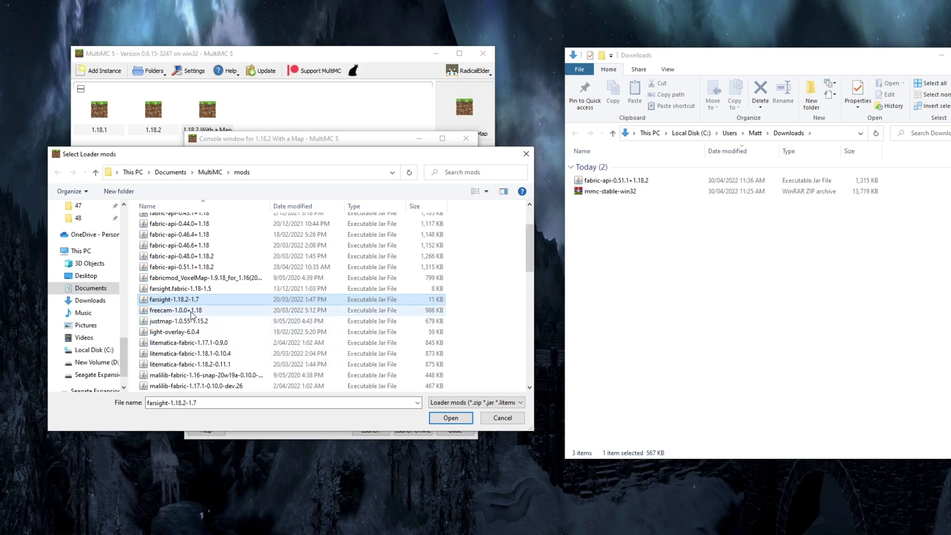
pyautogui.click(202, 289)
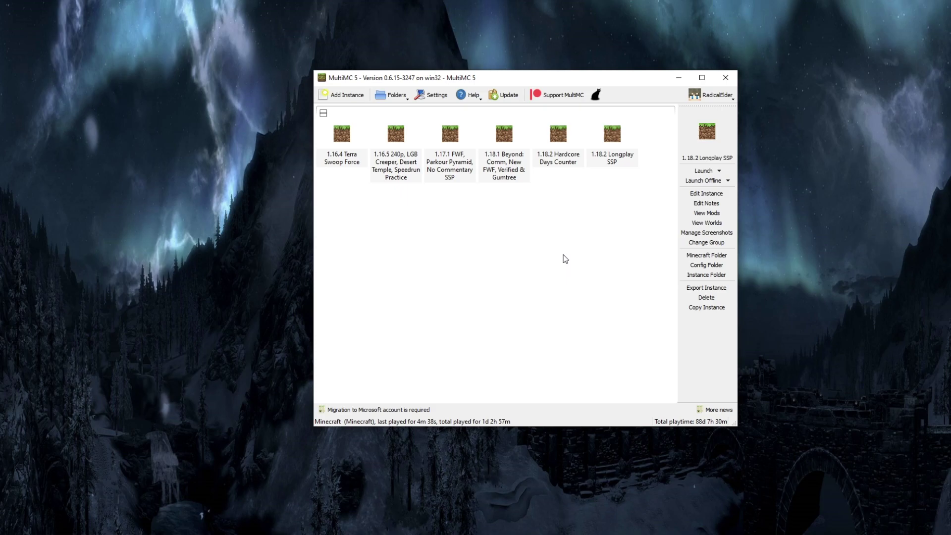
# - Go through the existing instances to "1.17.1 FWF, Parkour Pyramid, No Commentary SSP"
pyautogui.press('Left')
pyautogui.press('Left')
pyautogui.press('Left')
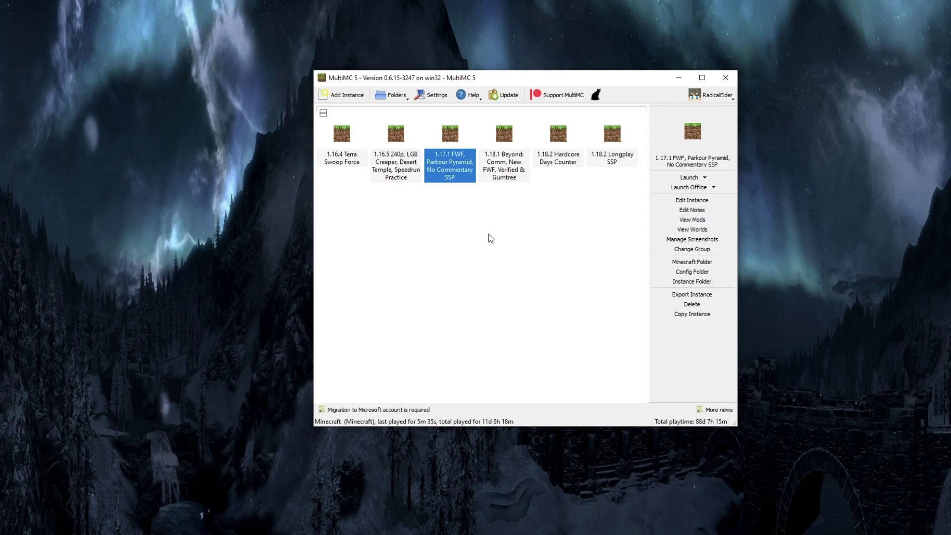
# - Create a new instance from the CurseForge modpack The Pixelmon Modpack, version 8.4.0
pyautogui.click(351, 95)
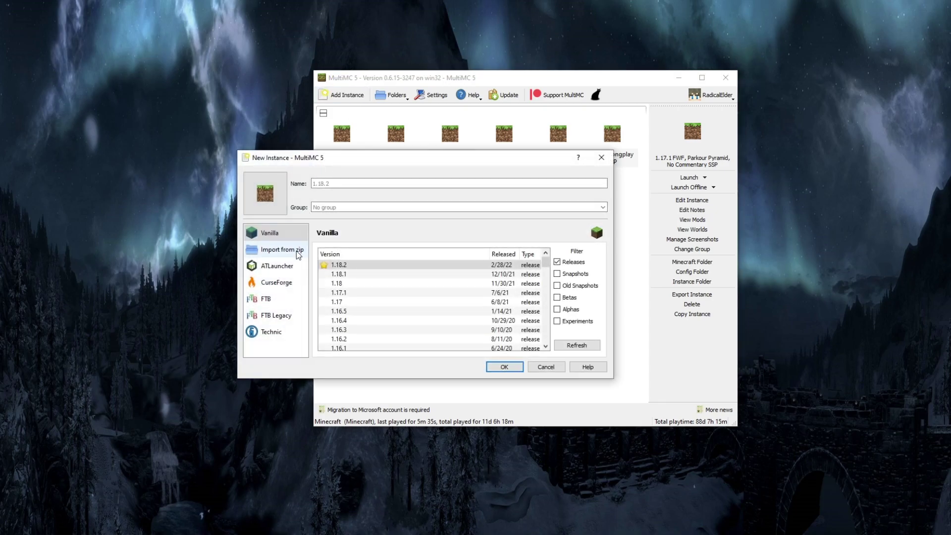
pyautogui.click(279, 297)
pyautogui.click(278, 283)
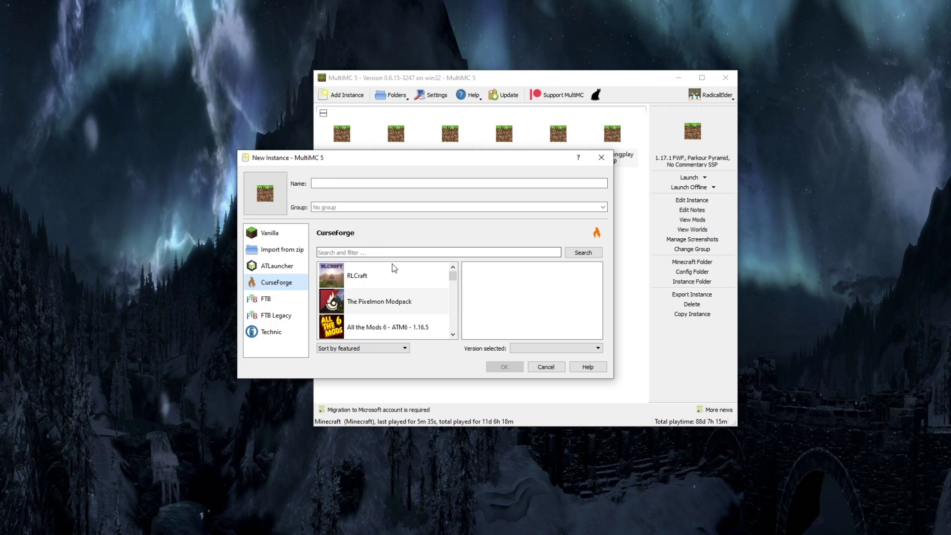
pyautogui.click(395, 274)
pyautogui.click(399, 305)
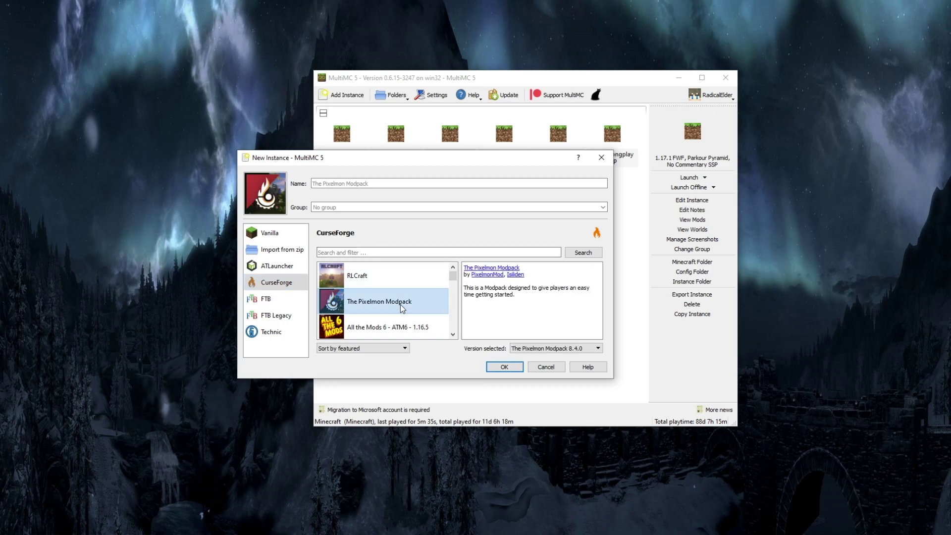
pyautogui.click(513, 367)
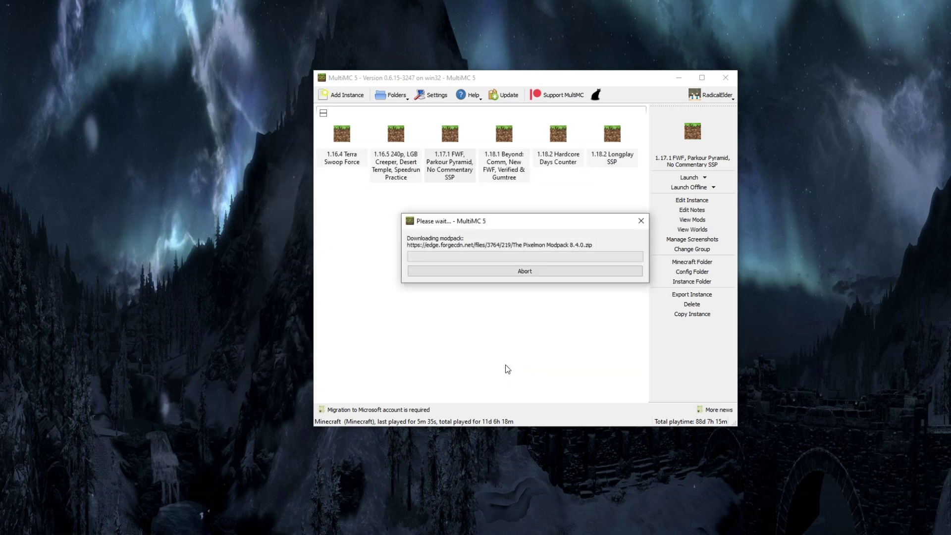